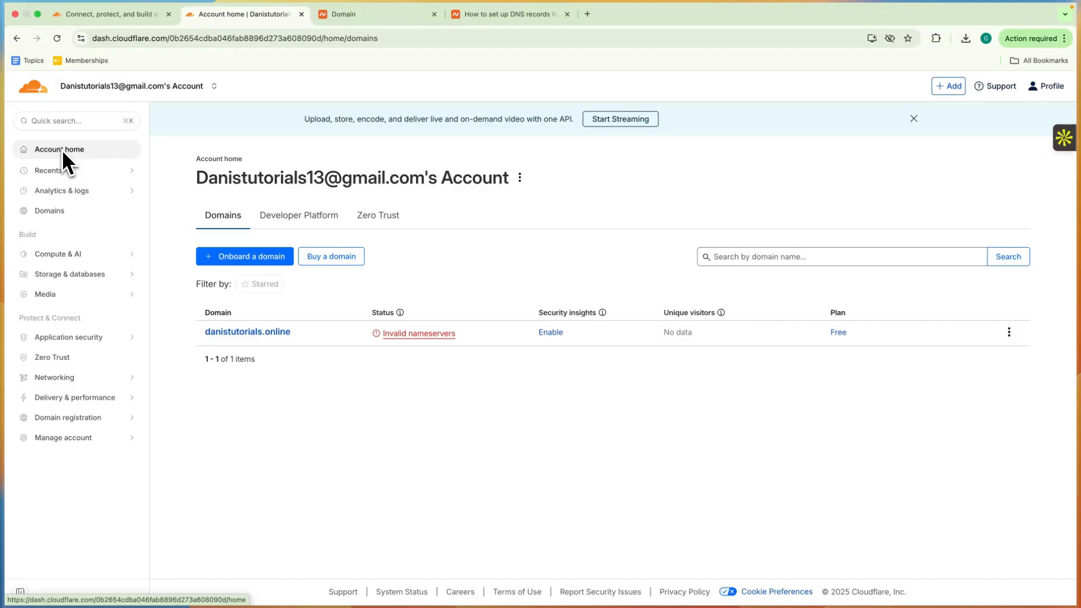
Start onboarding an existing domain from the Domains page and enter danistutorials.online as its name.
left_click(63, 208)
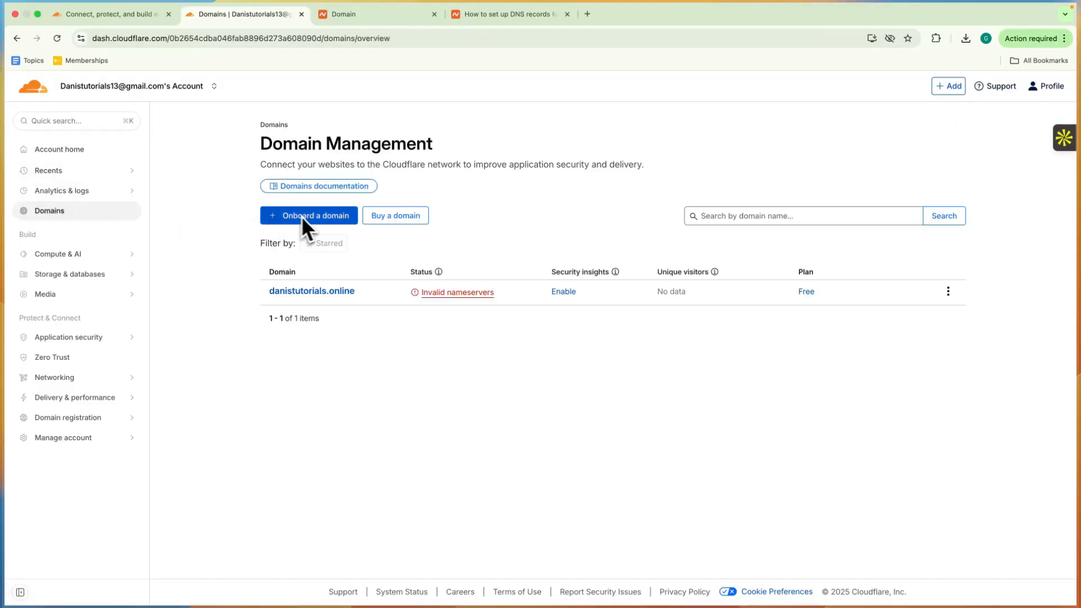
left_click(320, 216)
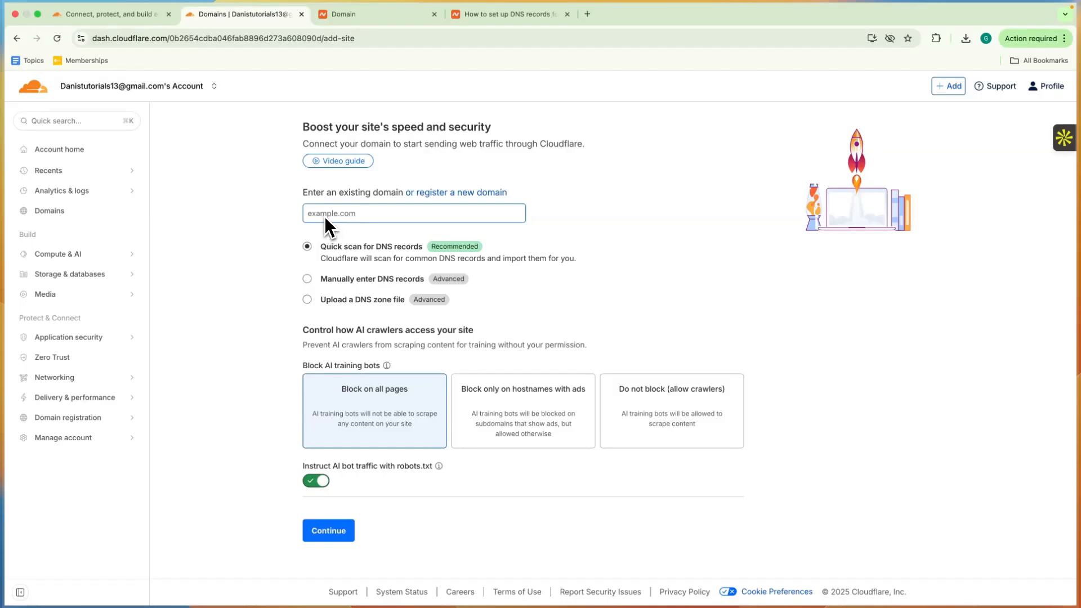
left_click(325, 217)
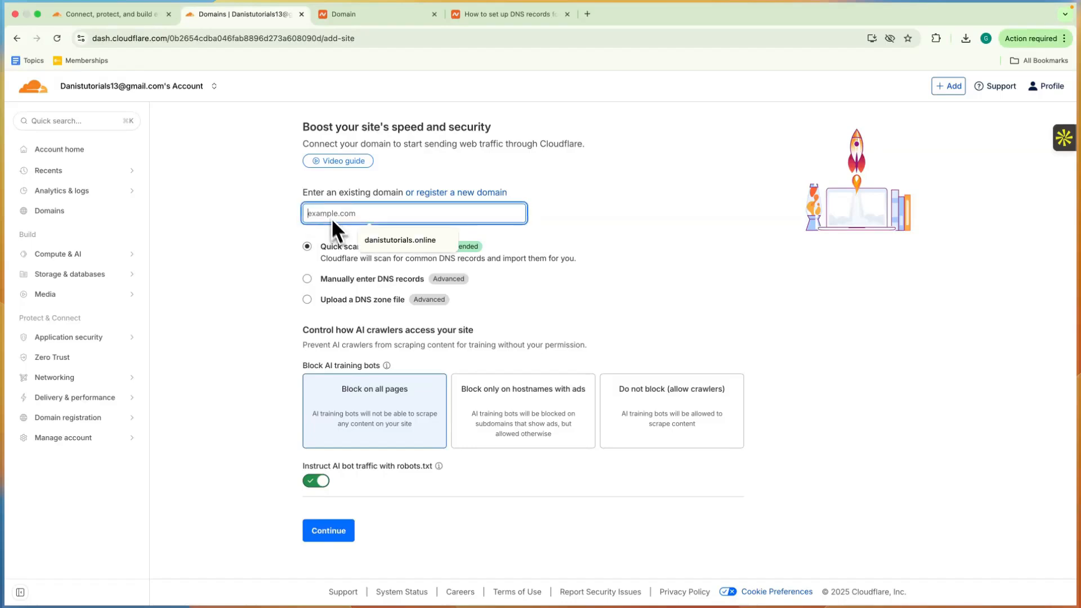
left_click(380, 238)
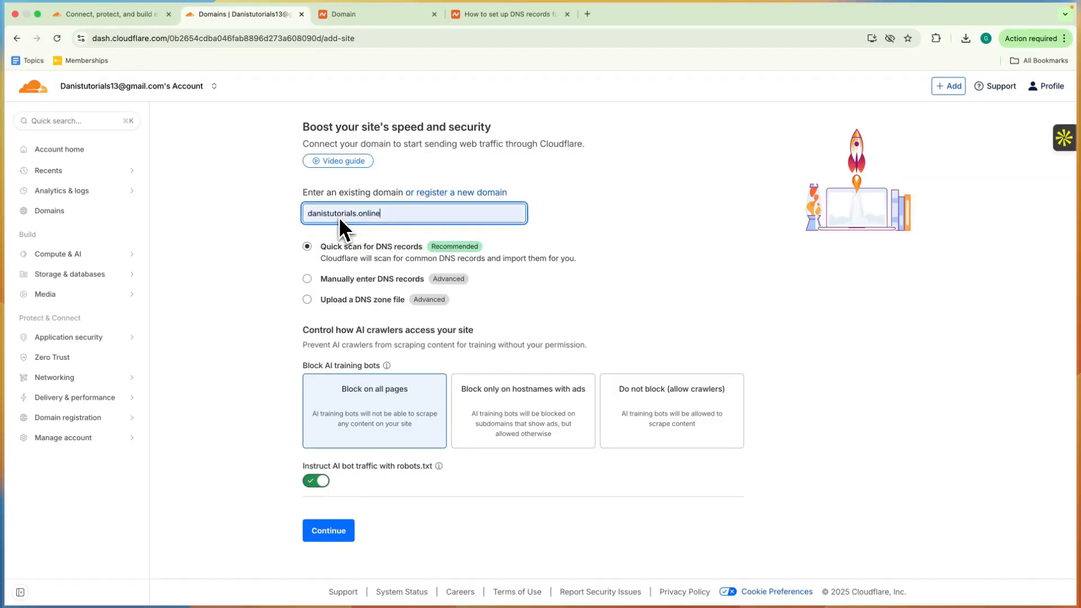
Copy the domain name danistutorials.online from its Namecheap details page and return to Cloudflare's domain form.
left_click(358, 17)
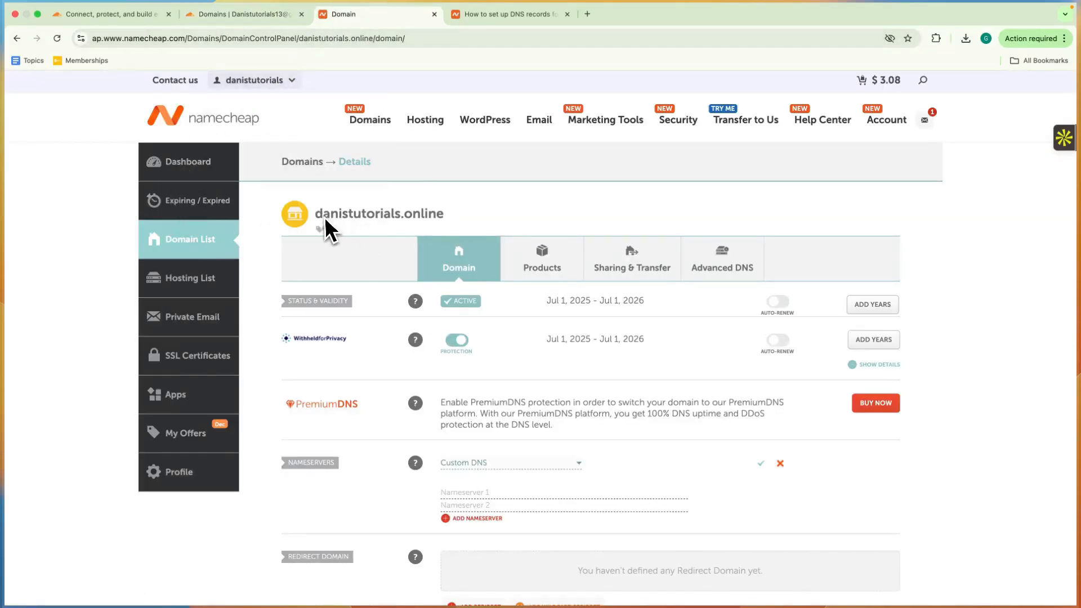
left_click_drag(314, 217, 454, 231)
key("super+c")
key("ctrl+shift+Tab")
key("super+v")
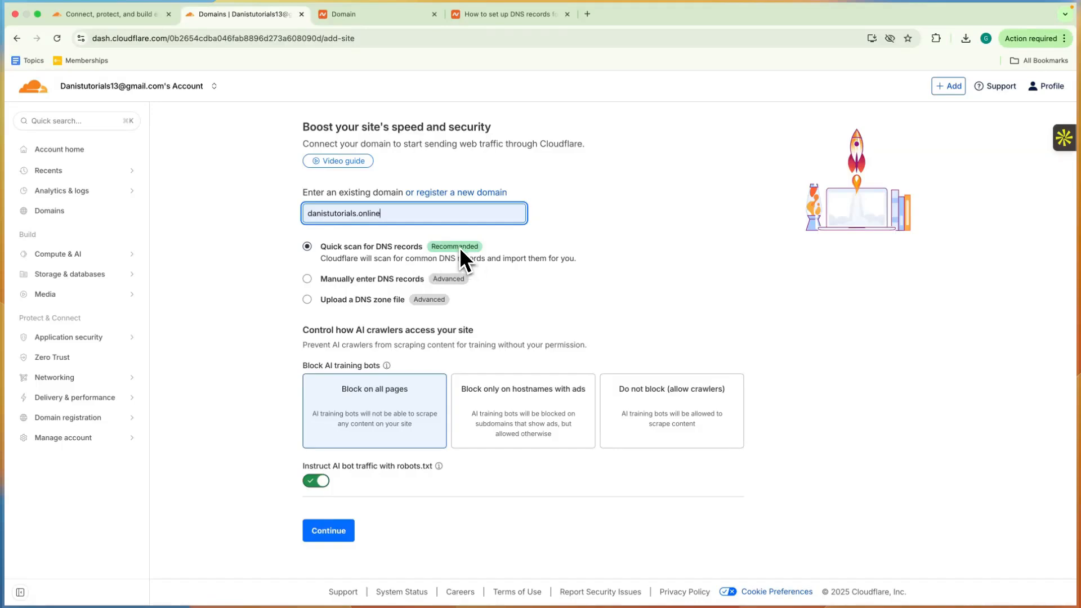
Submit the domain with quick scan for DNS records and AI training bots blocked on all pages.
left_click_drag(307, 336, 429, 341)
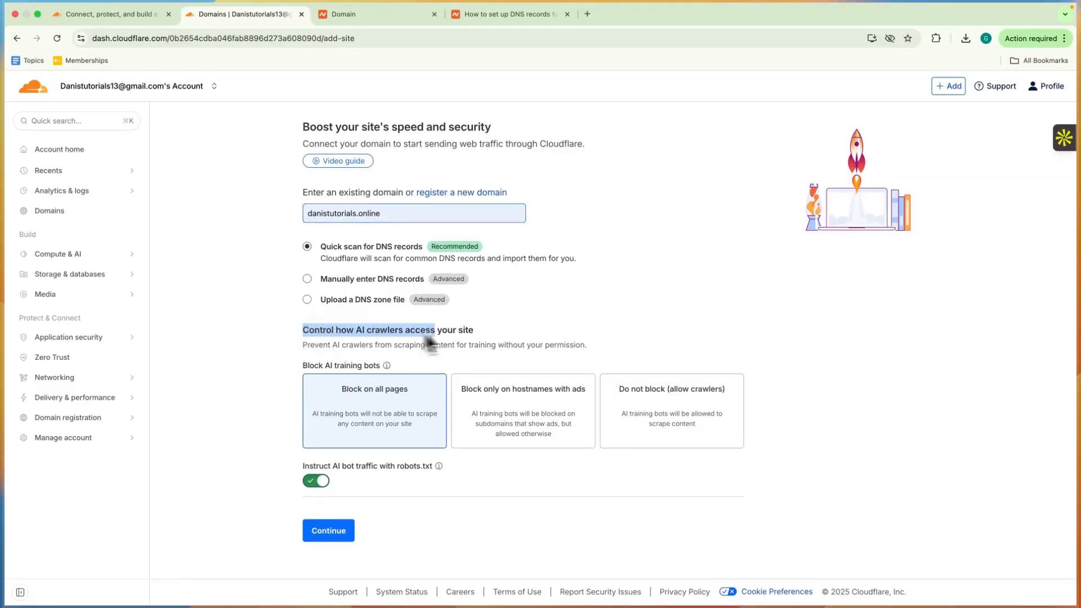
left_click(472, 338)
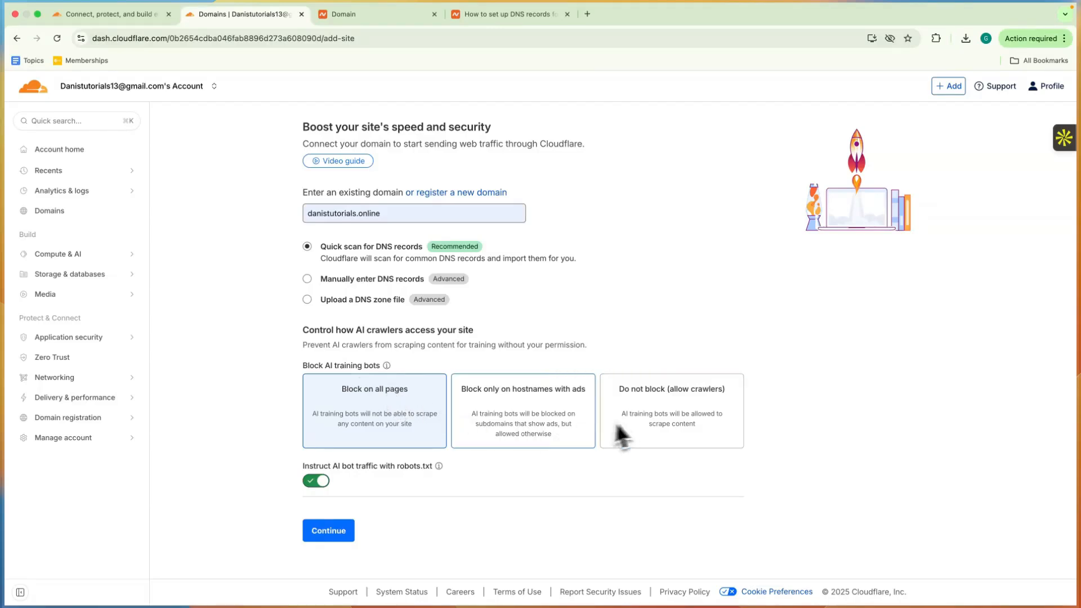
left_click(335, 530)
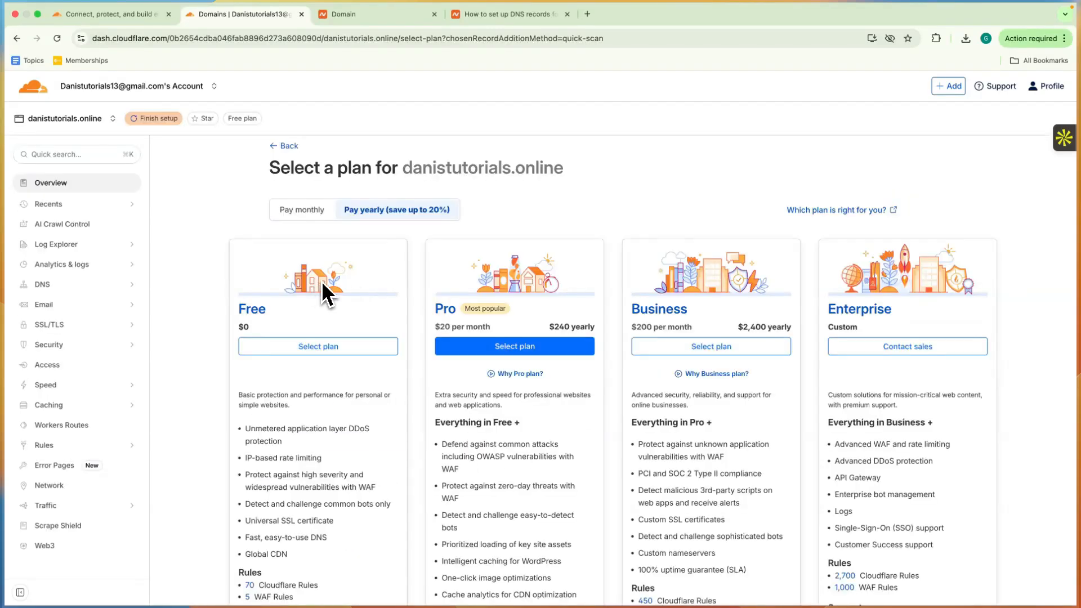
Compare the available plans and select the Free plan for danistutorials.online.
scroll(564, 313, "down", 1)
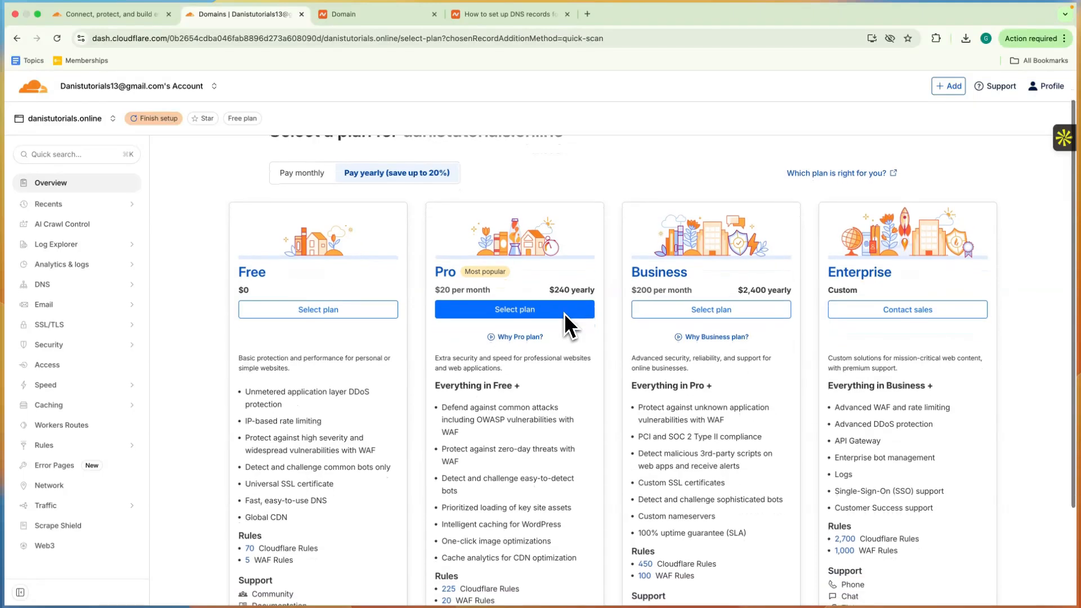
scroll(544, 313, "down", 1)
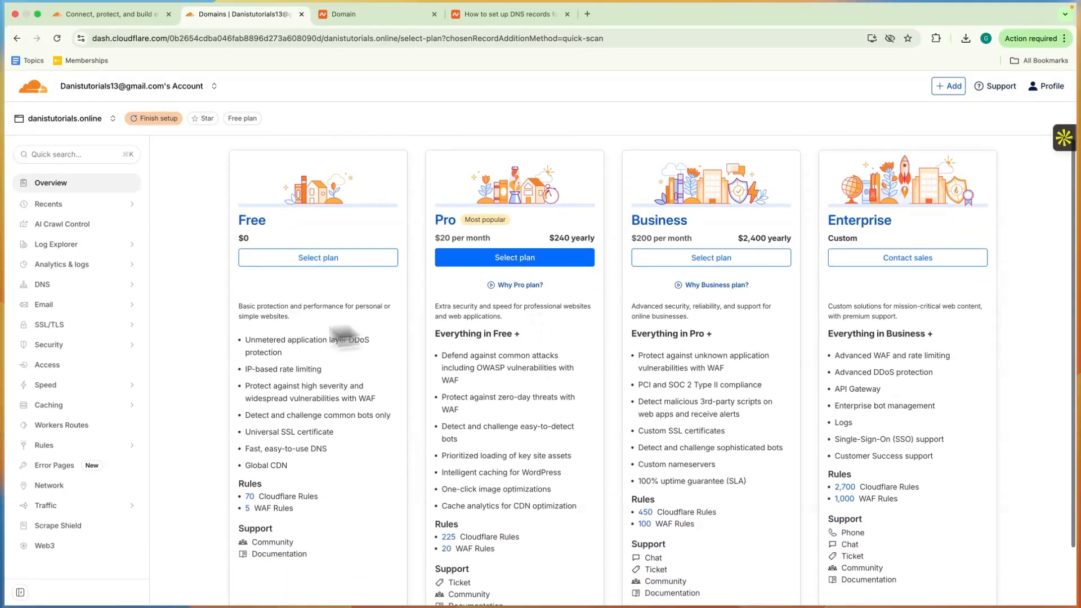
mouse_move(307, 408)
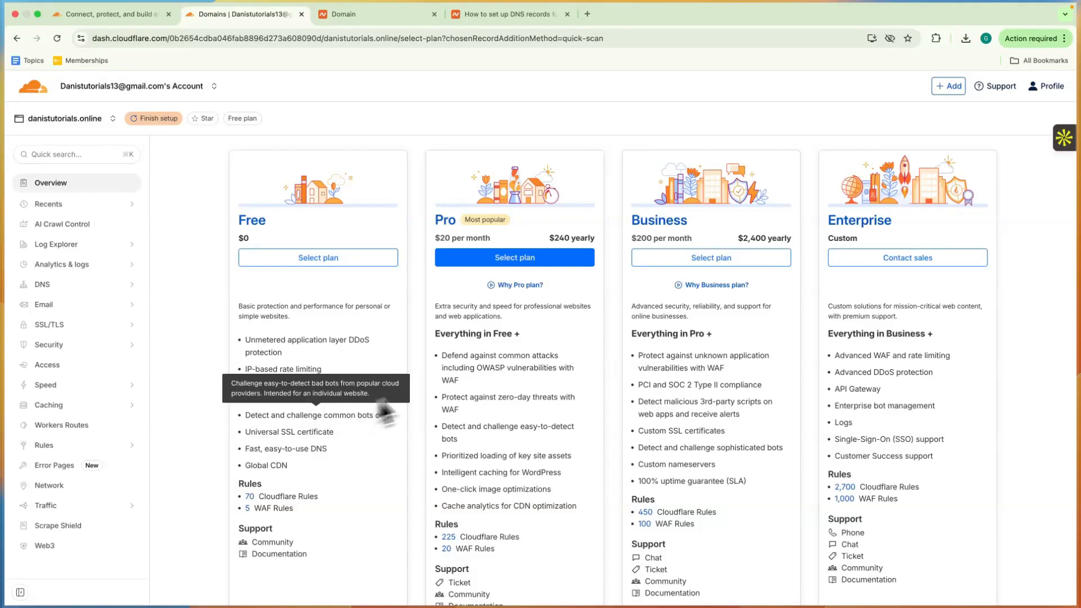
mouse_move(469, 376)
scroll(459, 363, "down", 1)
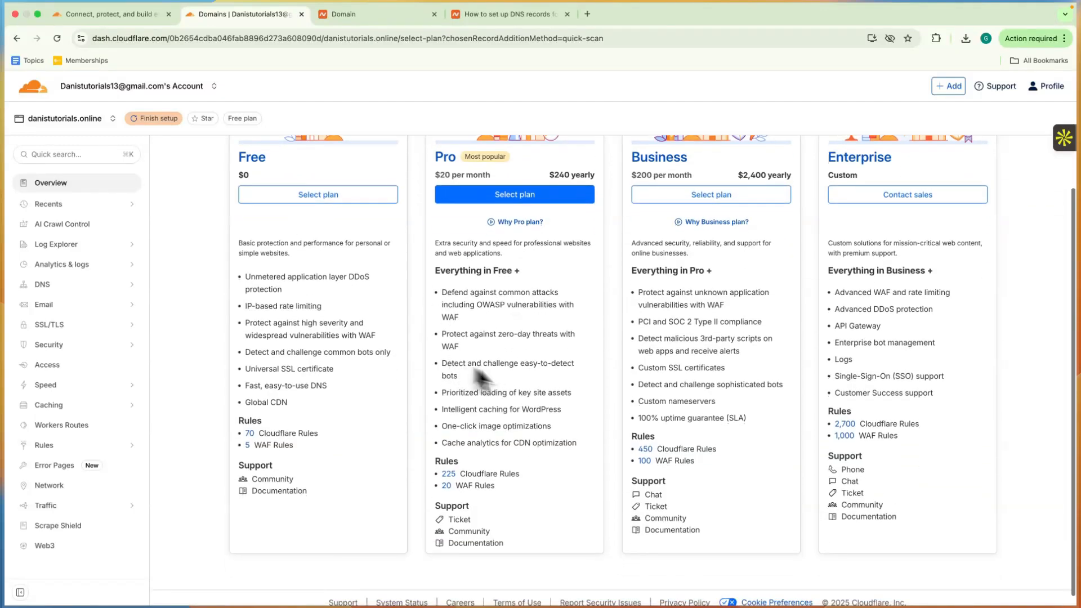
scroll(888, 222, "up", 1)
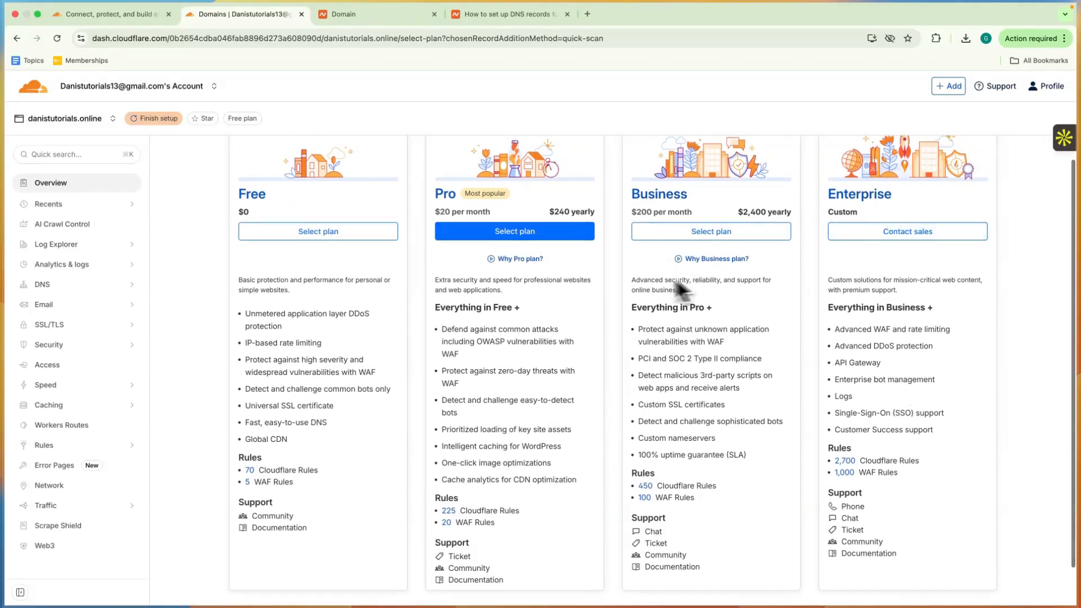
left_click(323, 235)
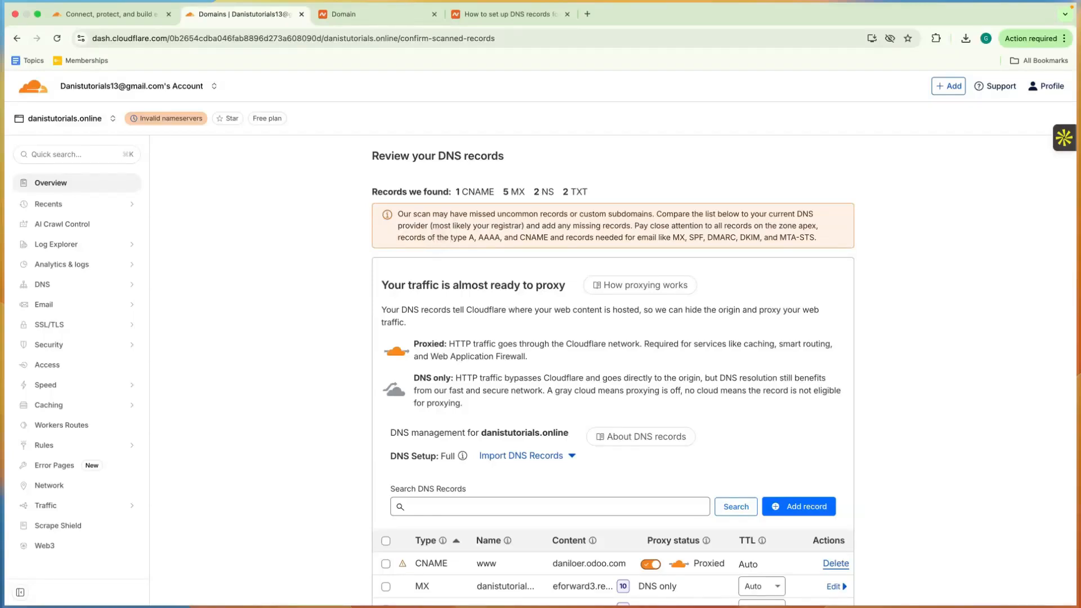
Review the scanned DNS records and continue to activation.
scroll(448, 240, "down", 5)
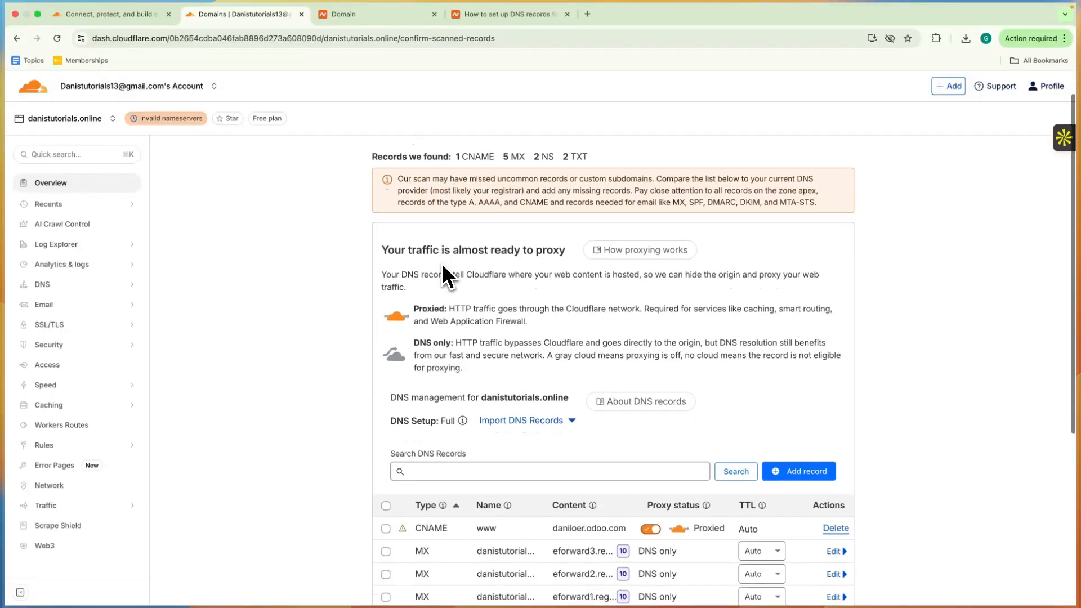
scroll(482, 397, "down", 2)
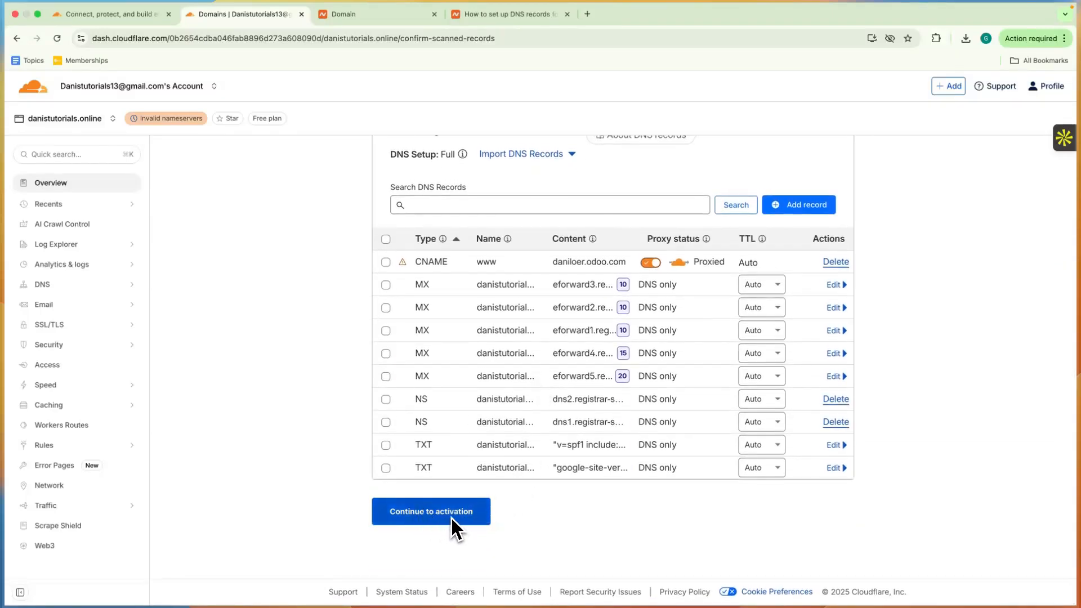
left_click(451, 517)
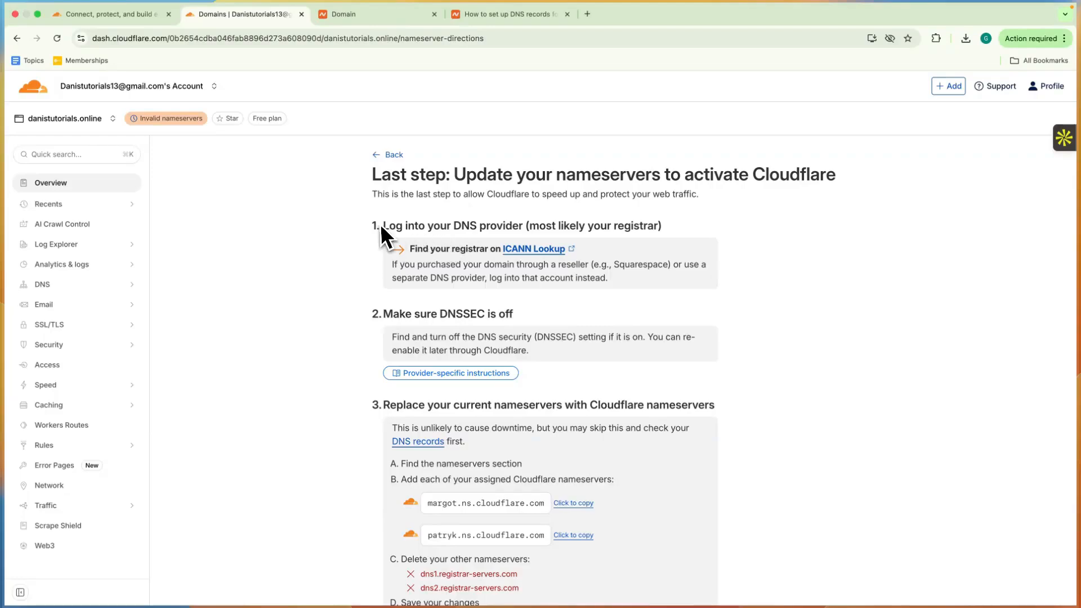
Read the activation instructions about logging into the DNS provider and making sure DNSSEC is off.
left_click_drag(382, 225, 558, 225)
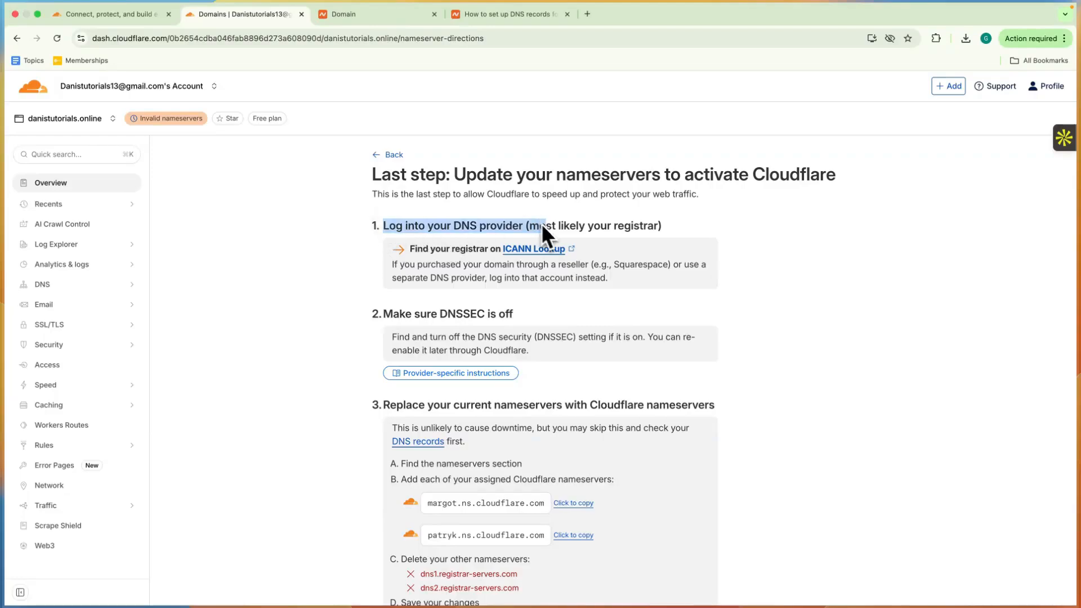
left_click(371, 14)
left_click(237, 16)
scroll(445, 316, "down", 1)
left_click_drag(440, 302, 456, 304)
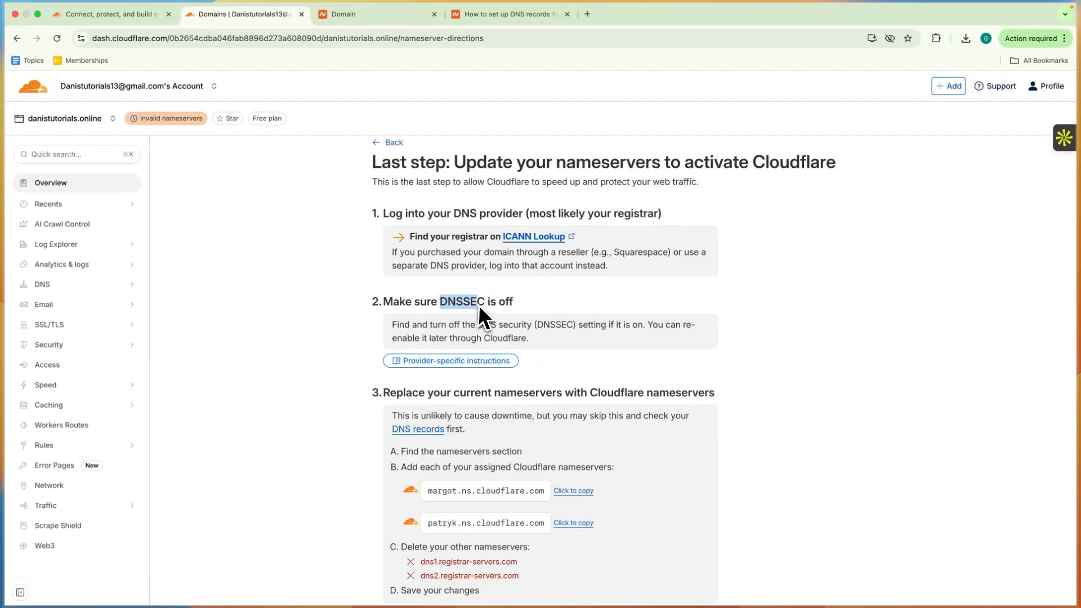
Switch to Namecheap, check the DNSSEC status in danistutorials.online's advanced DNS settings, and return to its main domain settings.
left_click(325, 15)
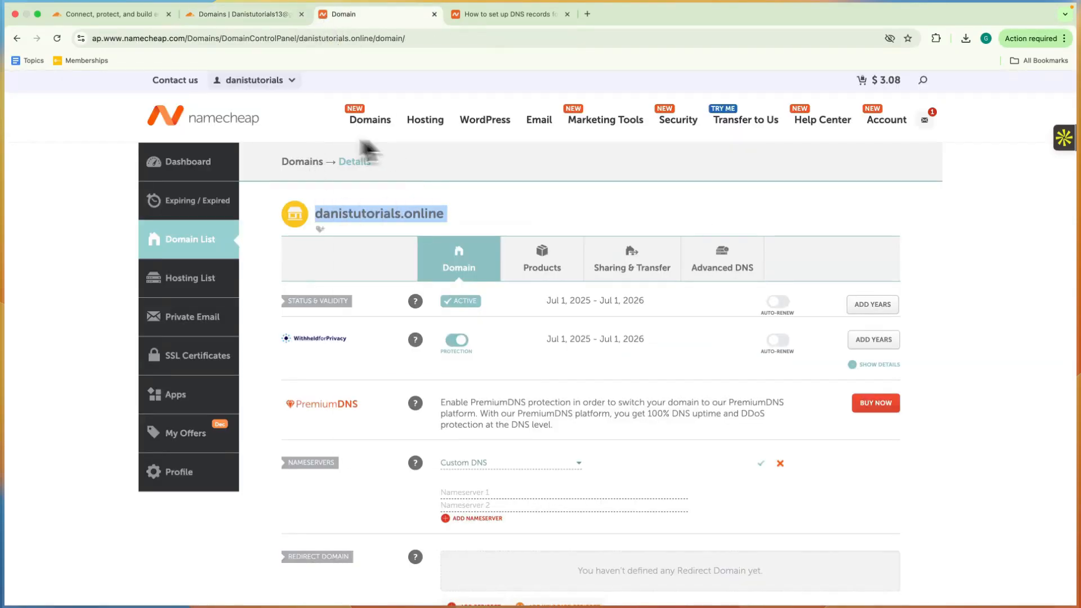
left_click(192, 240)
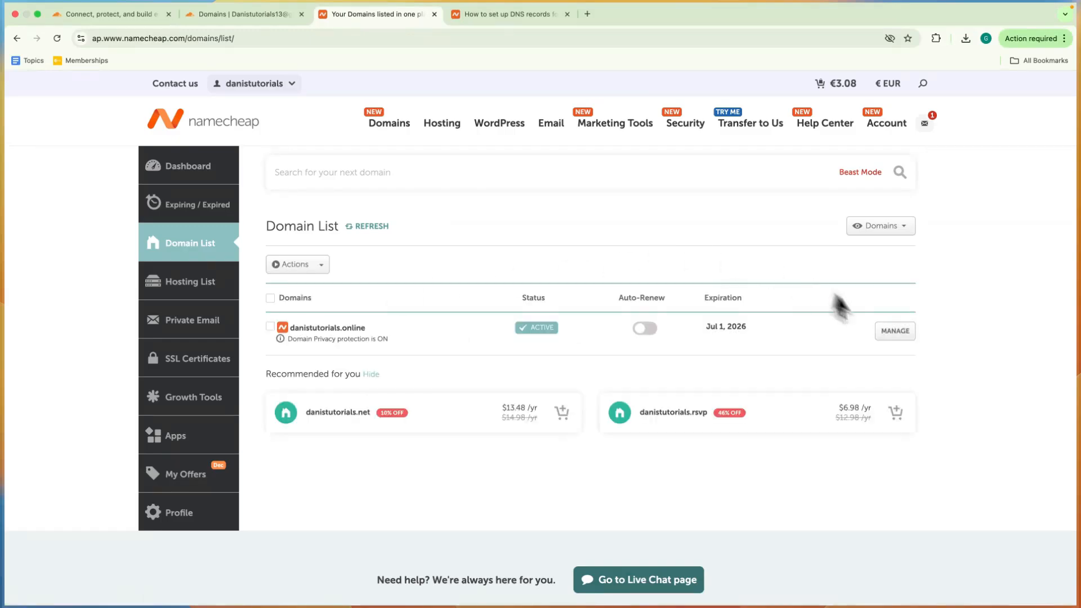
left_click(893, 331)
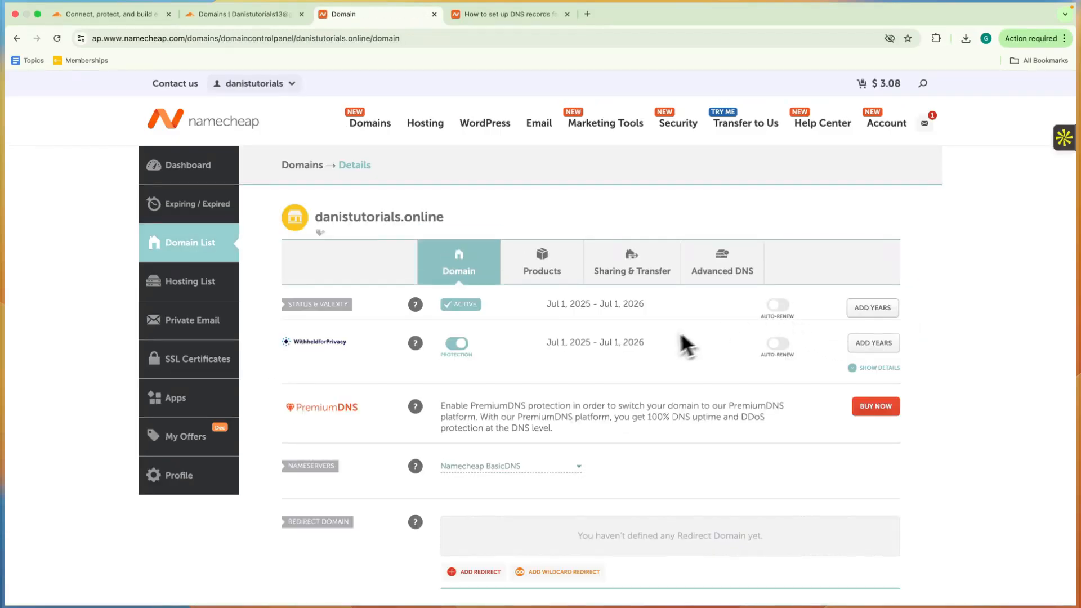
left_click(710, 257)
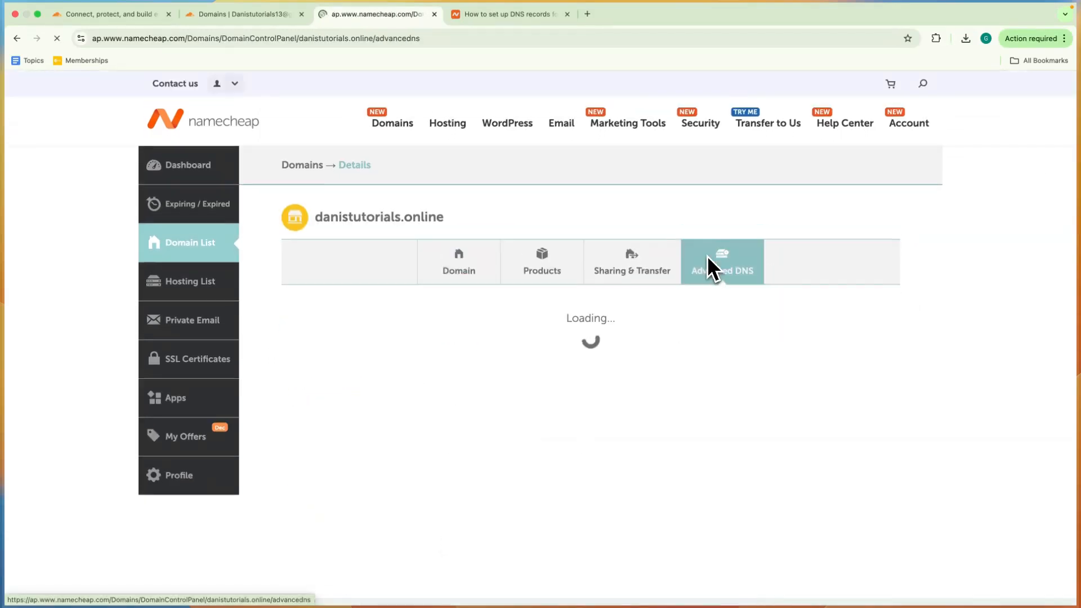
scroll(511, 330, "down", 5)
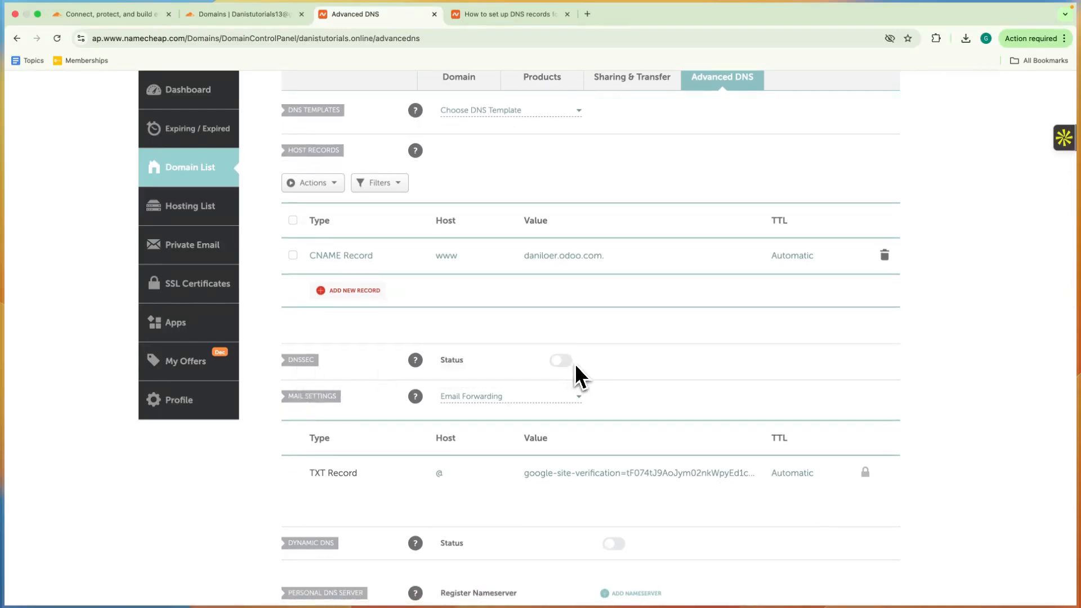
scroll(565, 364, "up", 6)
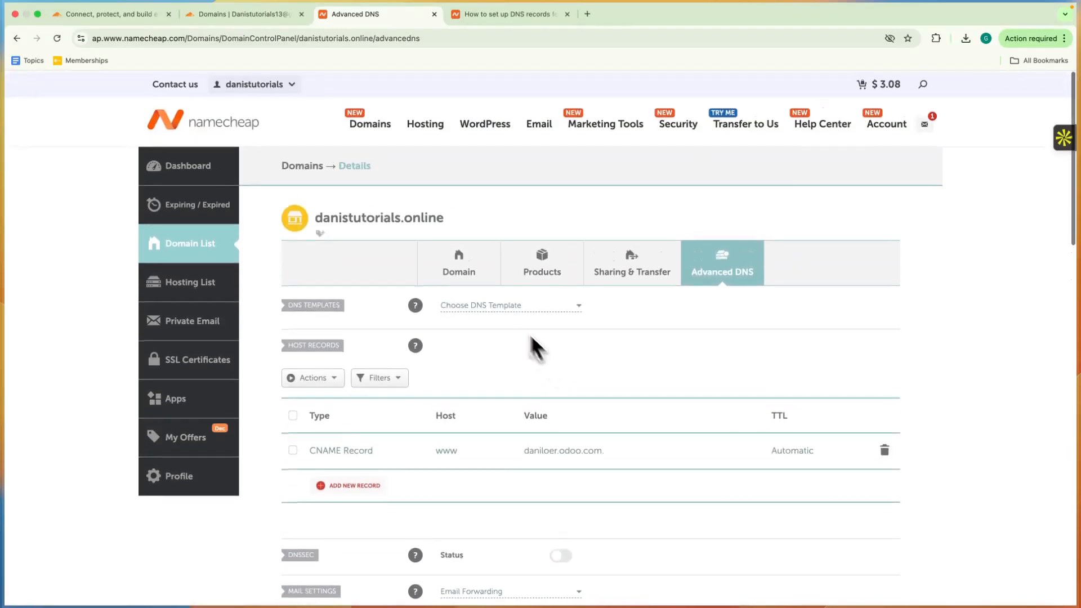
left_click(461, 279)
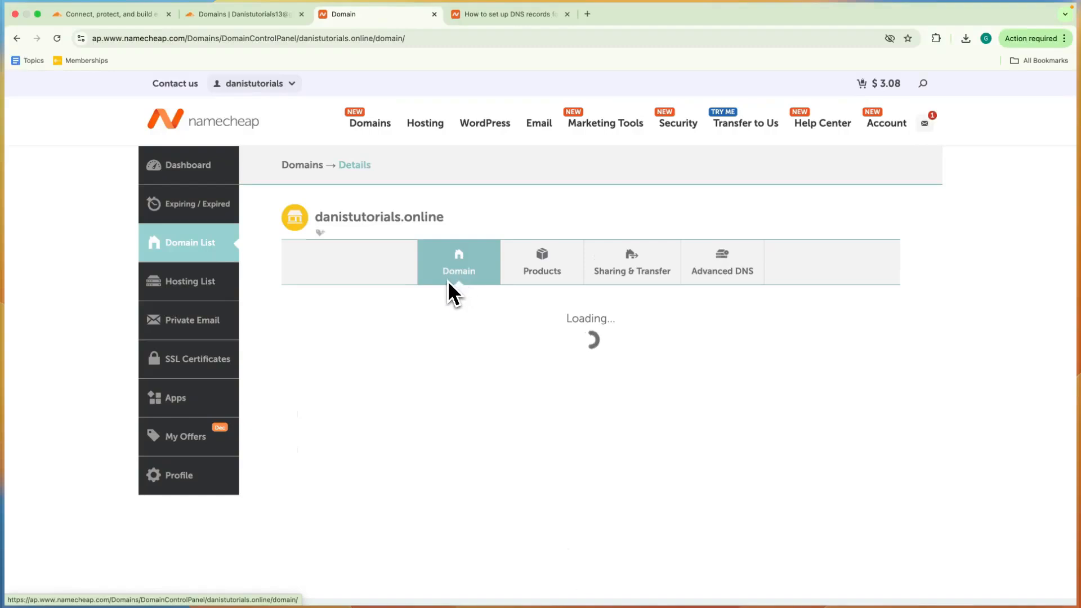
Switch to Cloudflare and read the instructions for replacing the current nameservers with Cloudflare nameservers.
left_click(240, 15)
scroll(428, 264, "down", 3)
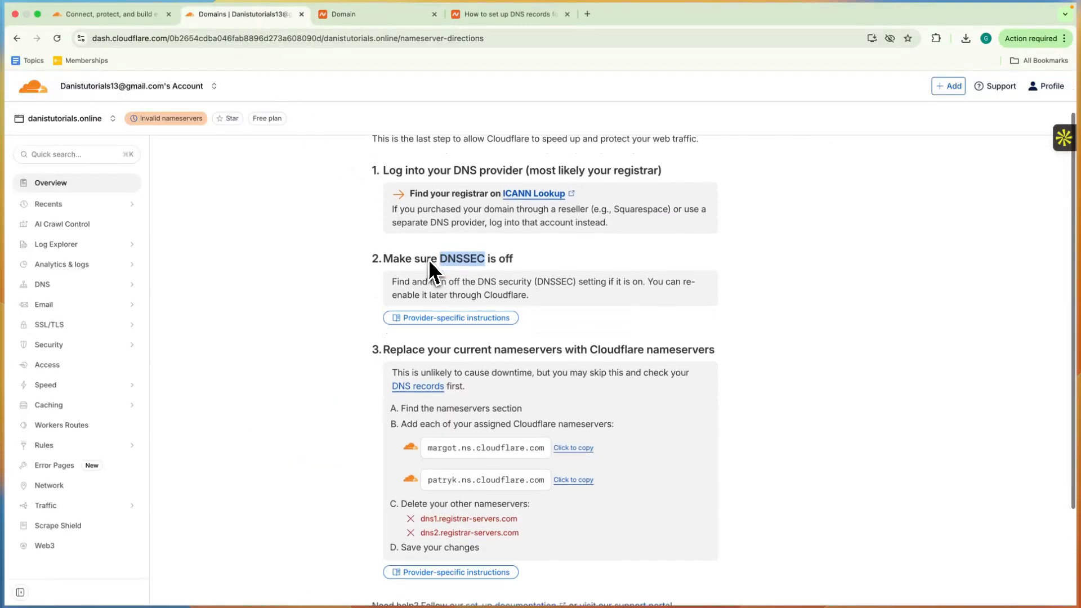
left_click_drag(378, 311, 723, 329)
left_click(744, 315)
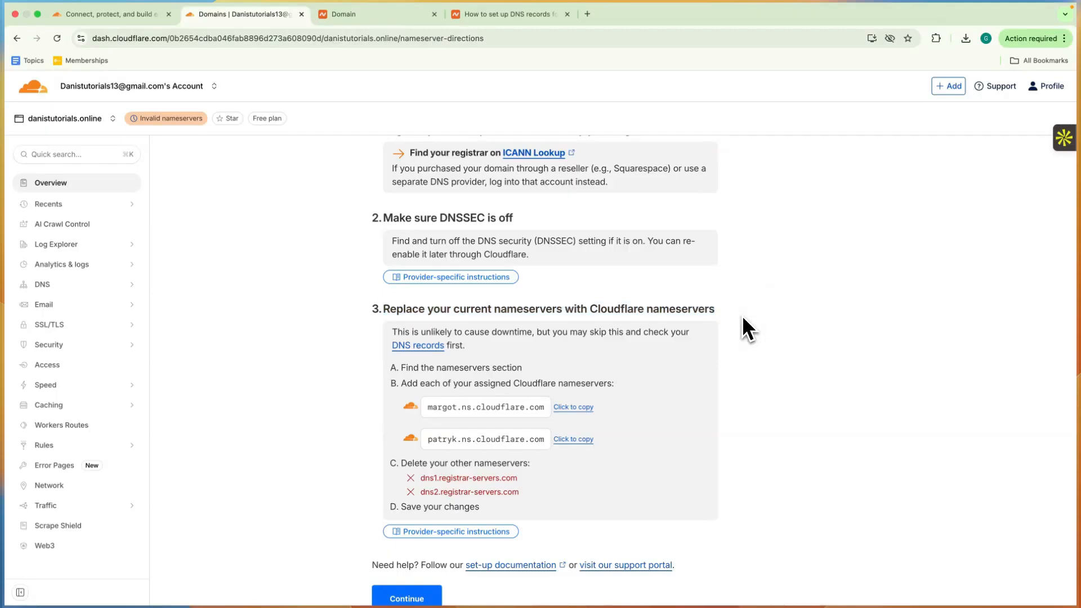
scroll(742, 316, "down", 1)
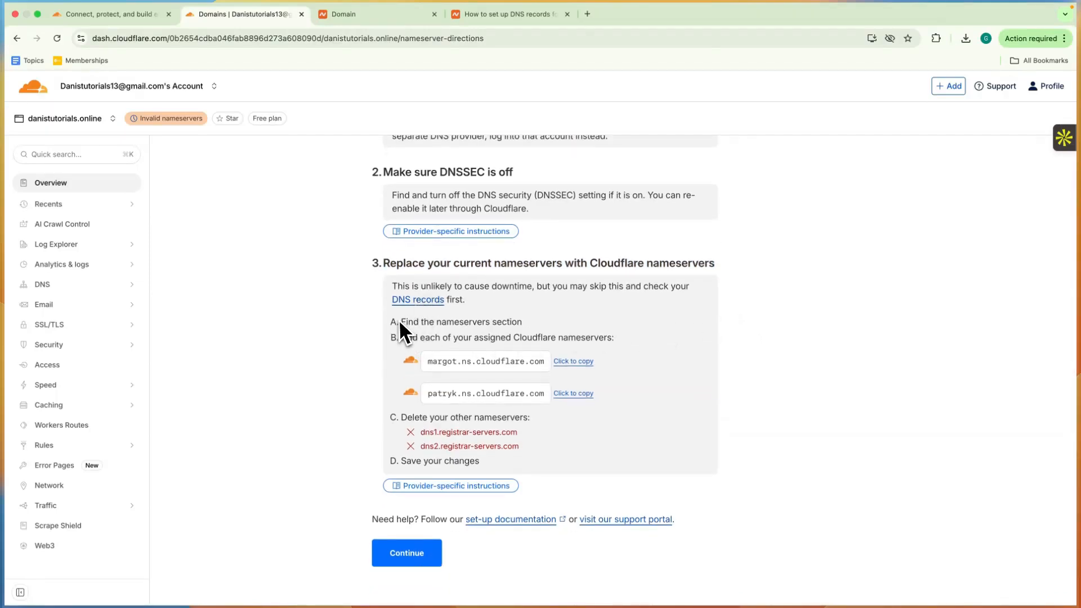
left_click_drag(397, 323, 557, 326)
Switch to Namecheap and set the nameservers option of danistutorials.online to Custom DNS.
left_click(365, 22)
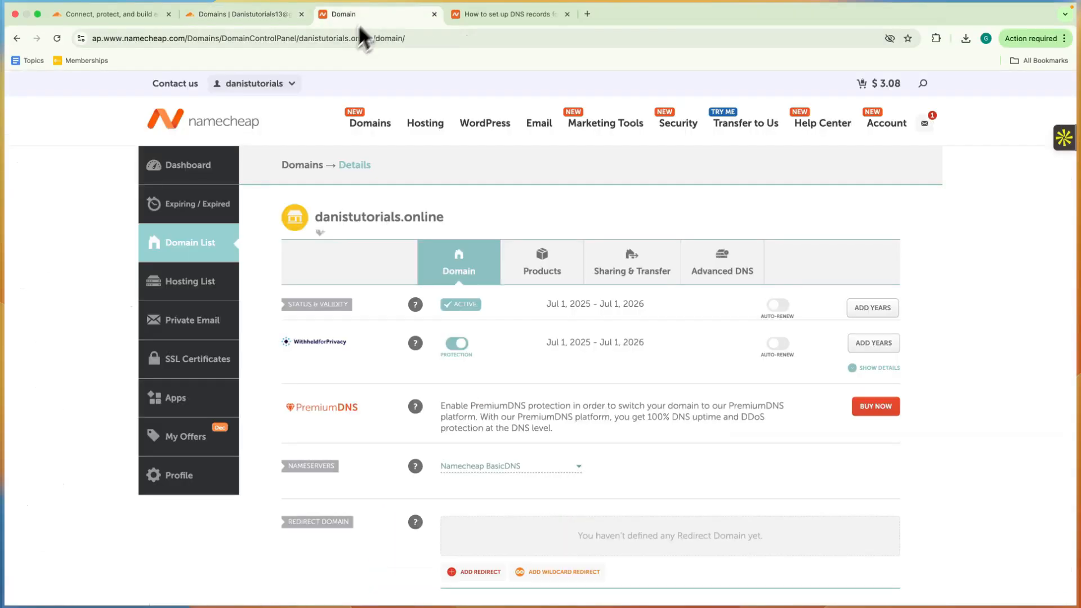
scroll(335, 304, "down", 2)
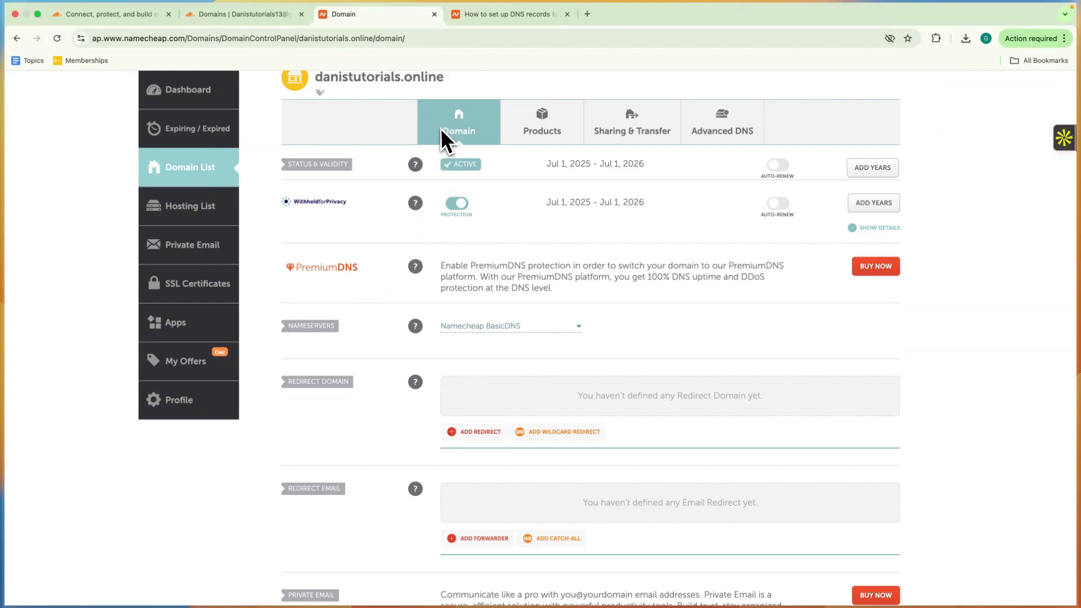
left_click(478, 329)
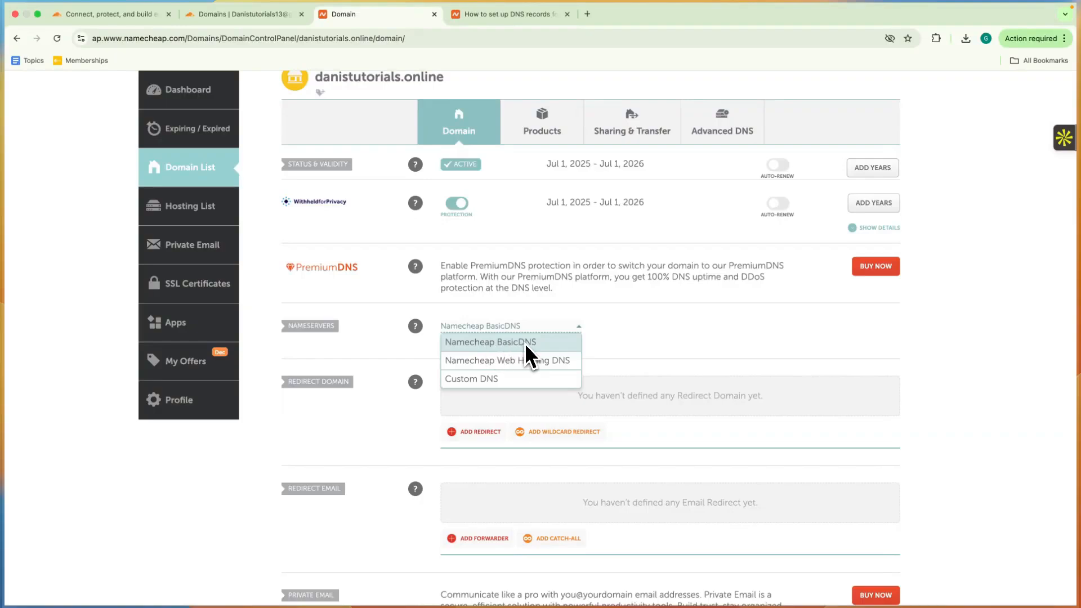
left_click(501, 380)
Copy the assigned nameserver margot.ns.cloudflare.com from Cloudflare and enter it as the first custom nameserver of danistutorials.online in Namecheap.
left_click(214, 15)
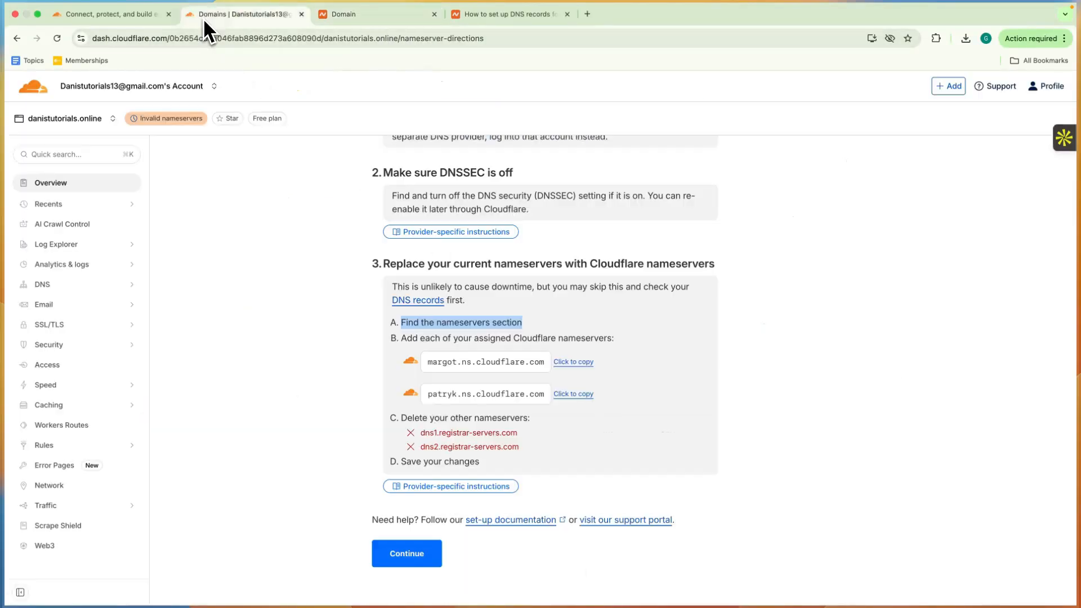
left_click(568, 362)
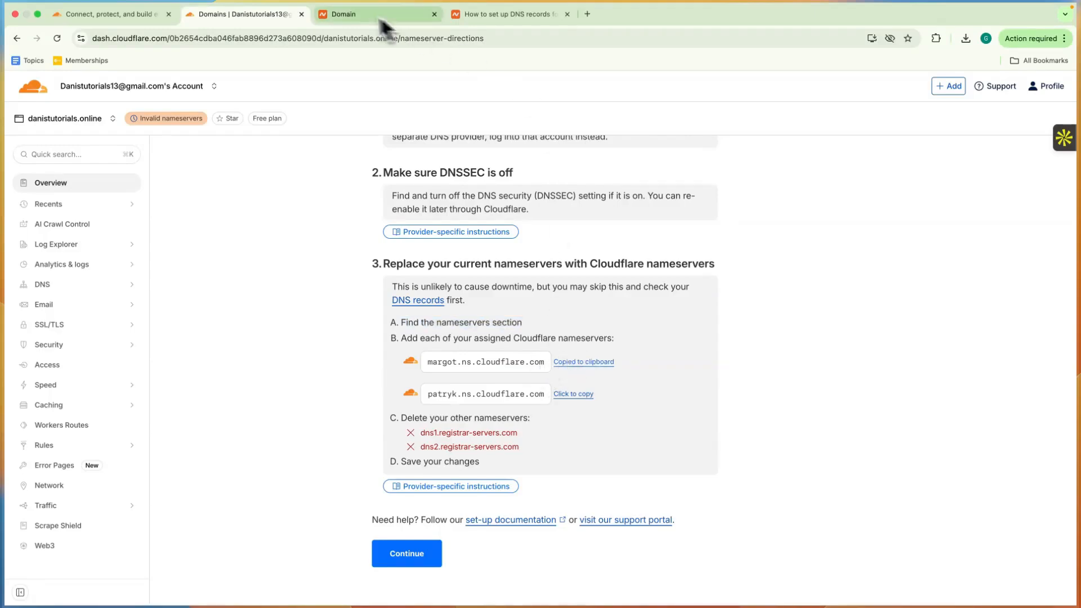
left_click(343, 14)
left_click(505, 357)
key("super+v")
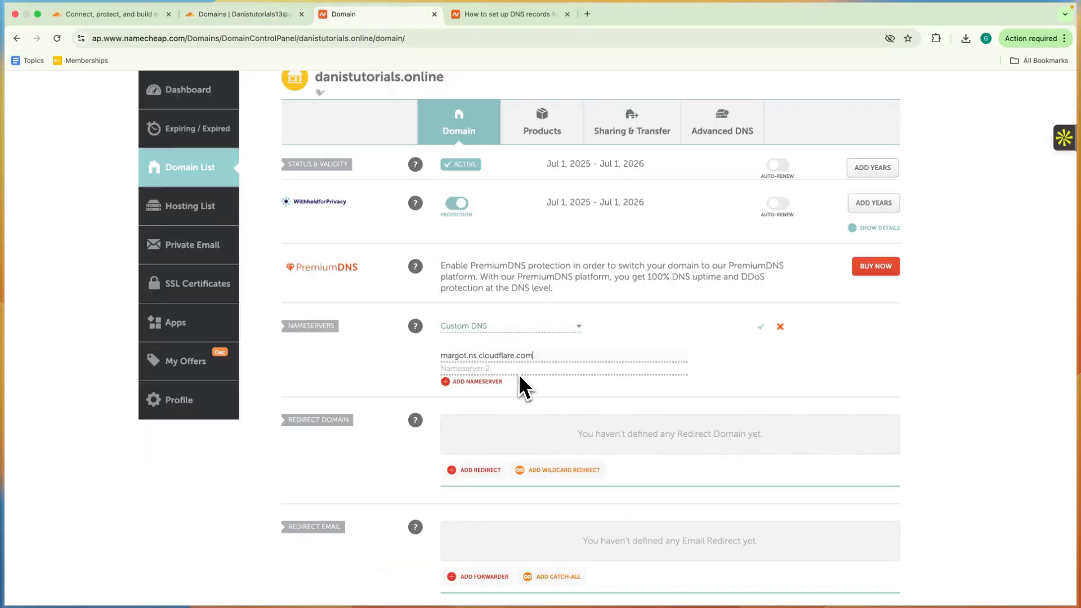
Copy patryk.ns.cloudflare.com from Cloudflare, enter it as the second custom nameserver in Namecheap, and save the nameserver change.
key("ctrl+shift+Tab")
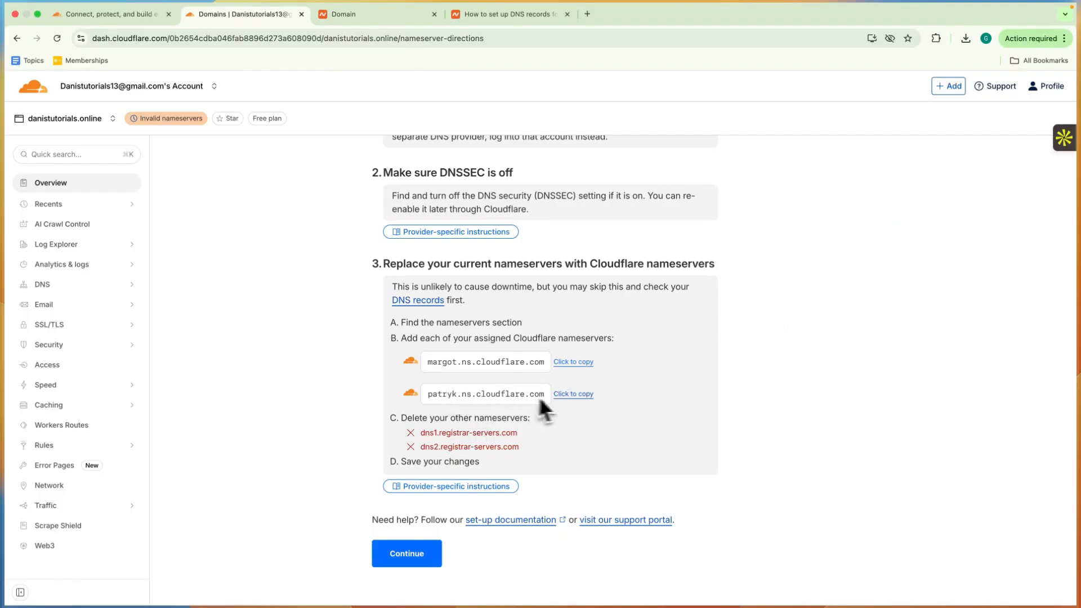
left_click(561, 395)
key("ctrl+Tab")
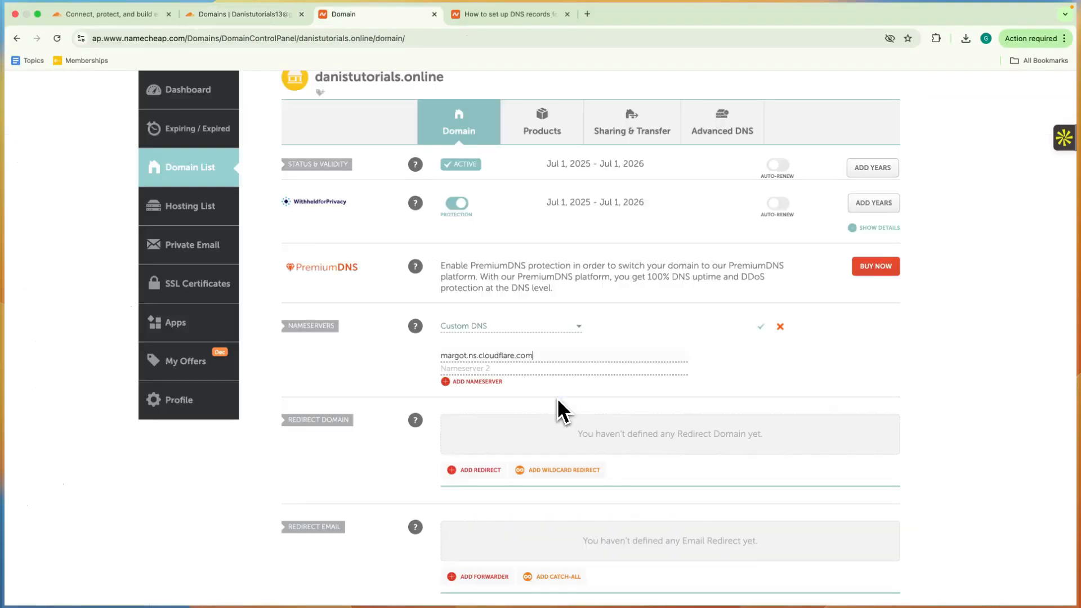
left_click(476, 369)
key("super+v")
left_click(761, 326)
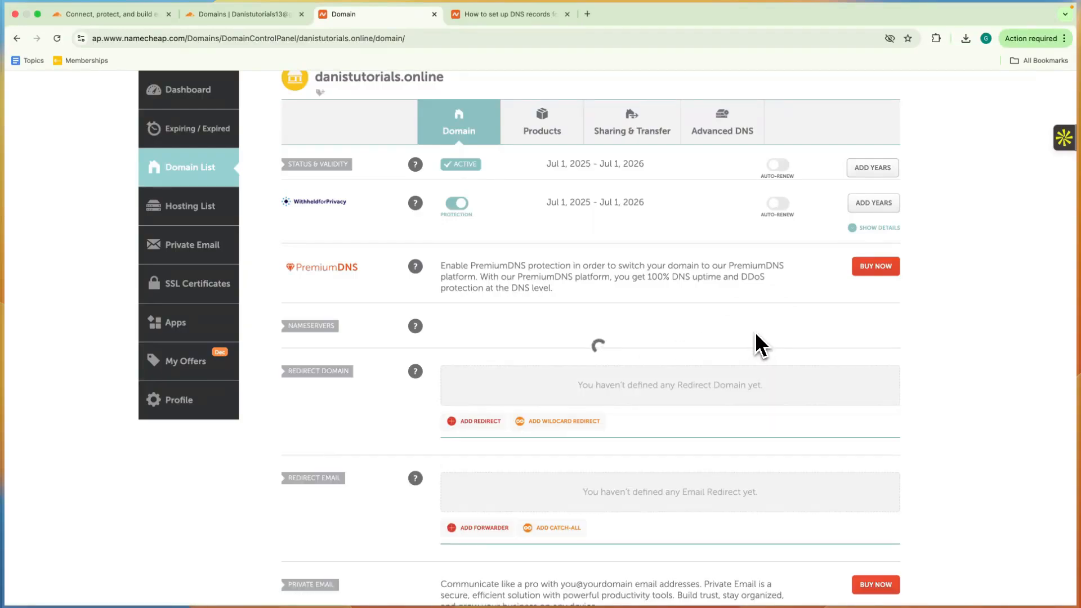
Switch to Cloudflare and continue past the nameserver replacement instructions for danistutorials.online.
key("ctrl+shift+Tab")
scroll(568, 279, "down", 2)
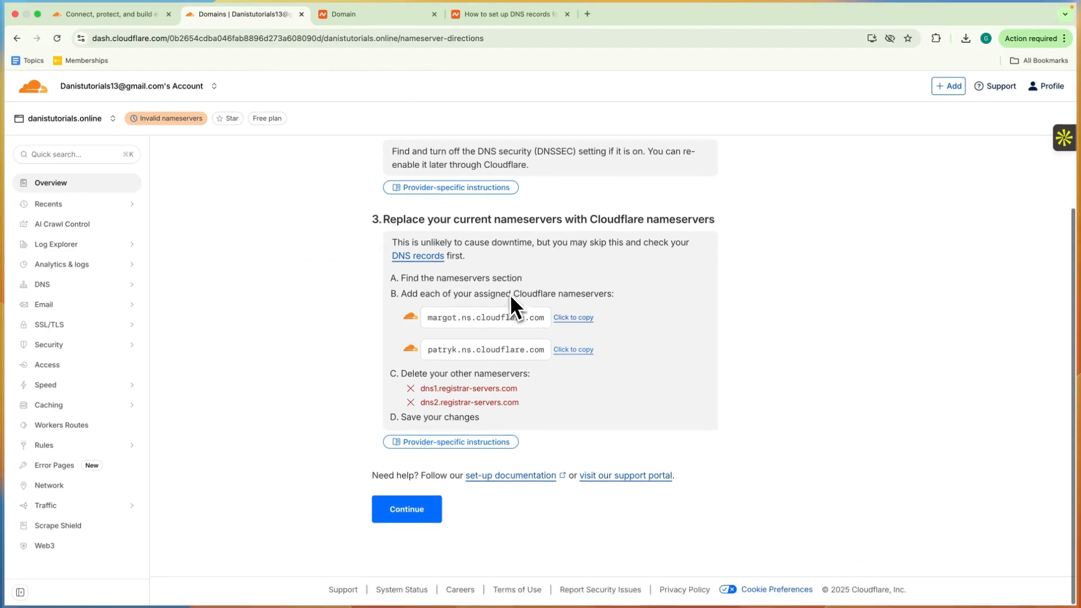
left_click(409, 513)
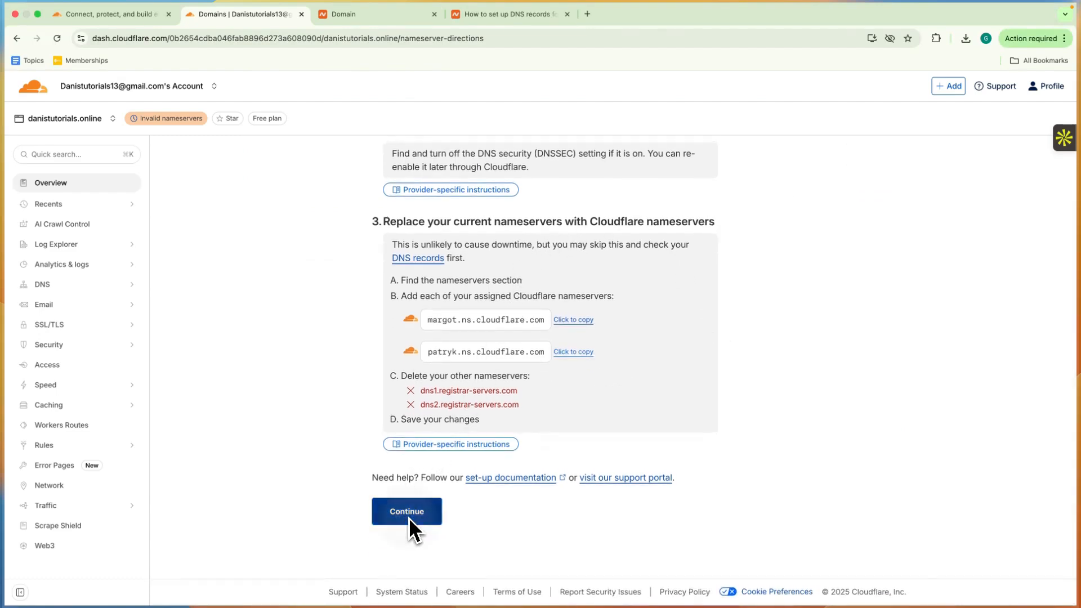
Read the last-step heading and the notice on nameserver processing time and the activation e-mail on the domain overview.
left_click_drag(262, 177, 562, 200)
left_click(562, 200)
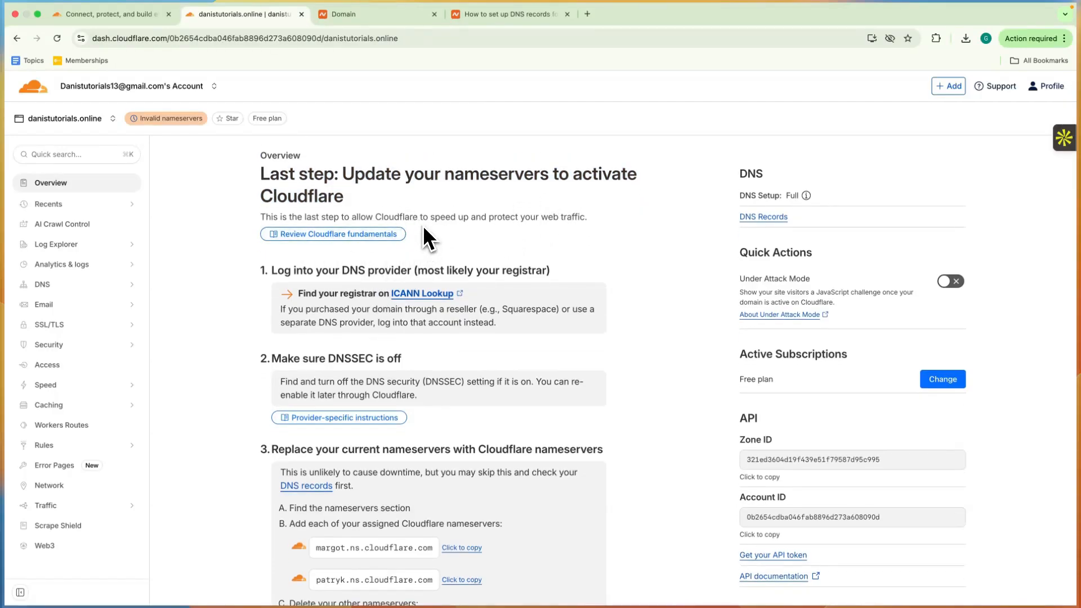
scroll(425, 231, "down", 10)
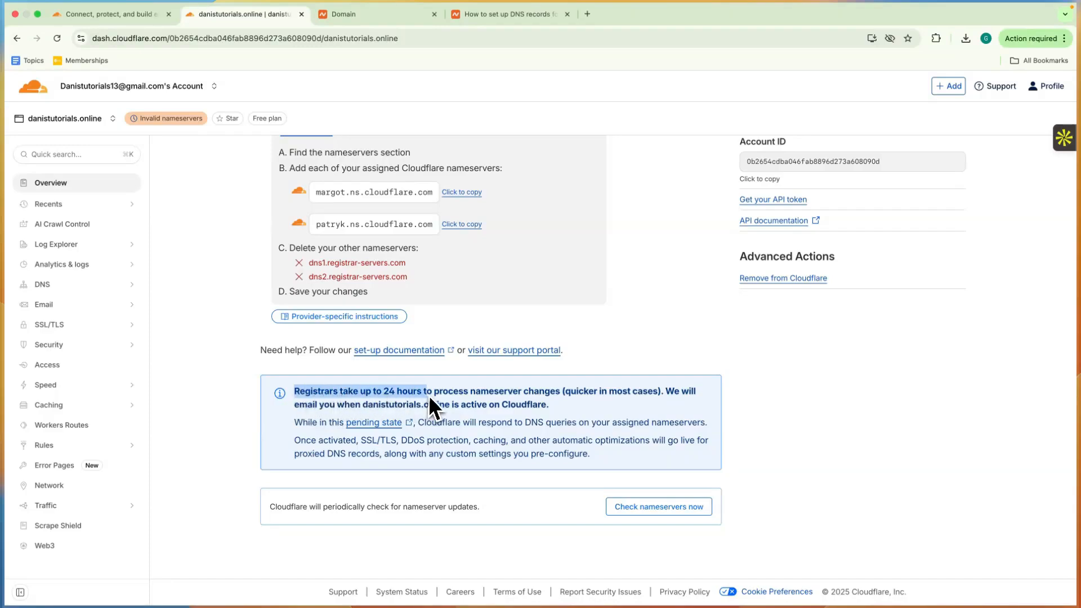
left_click_drag(429, 398, 376, 407)
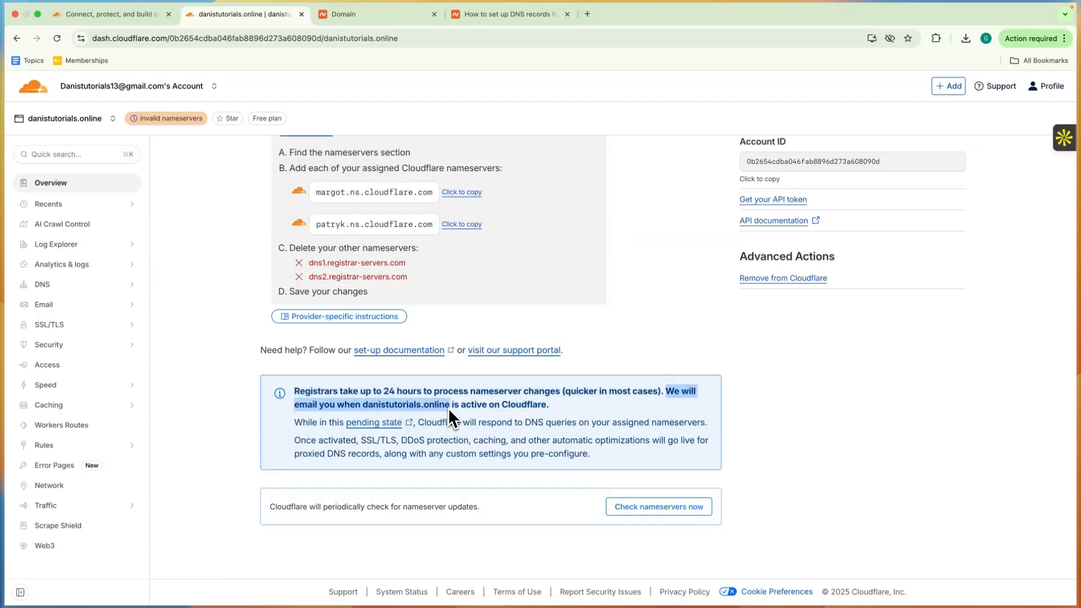
left_click_drag(448, 407, 546, 408)
scroll(566, 413, "up", 1)
left_click(566, 411)
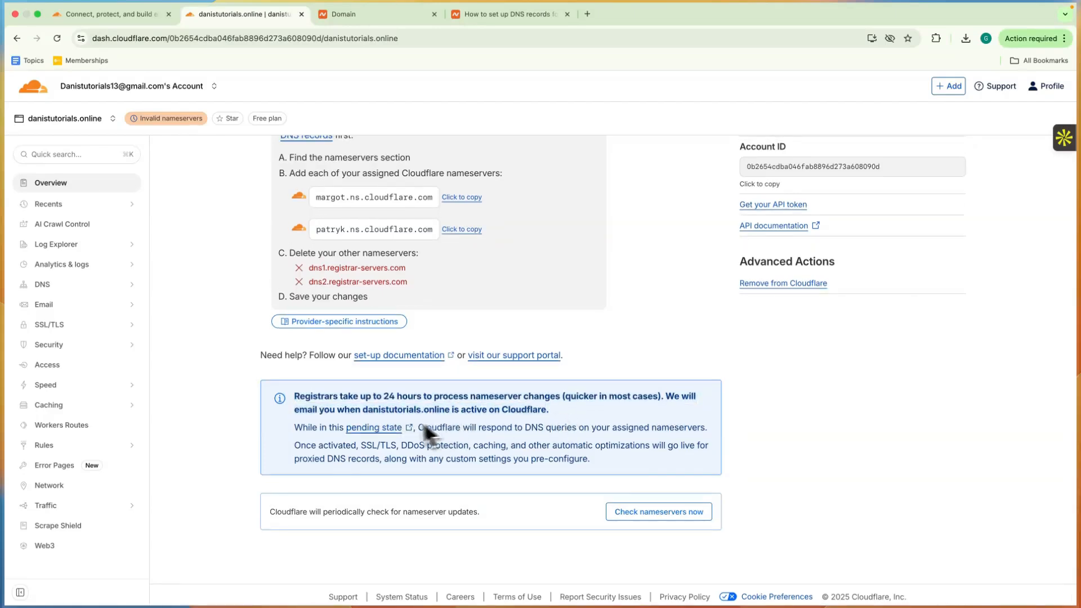
Switch to Namecheap to review the saved nameservers of danistutorials.online, and return to Cloudflare.
key("ctrl+Tab")
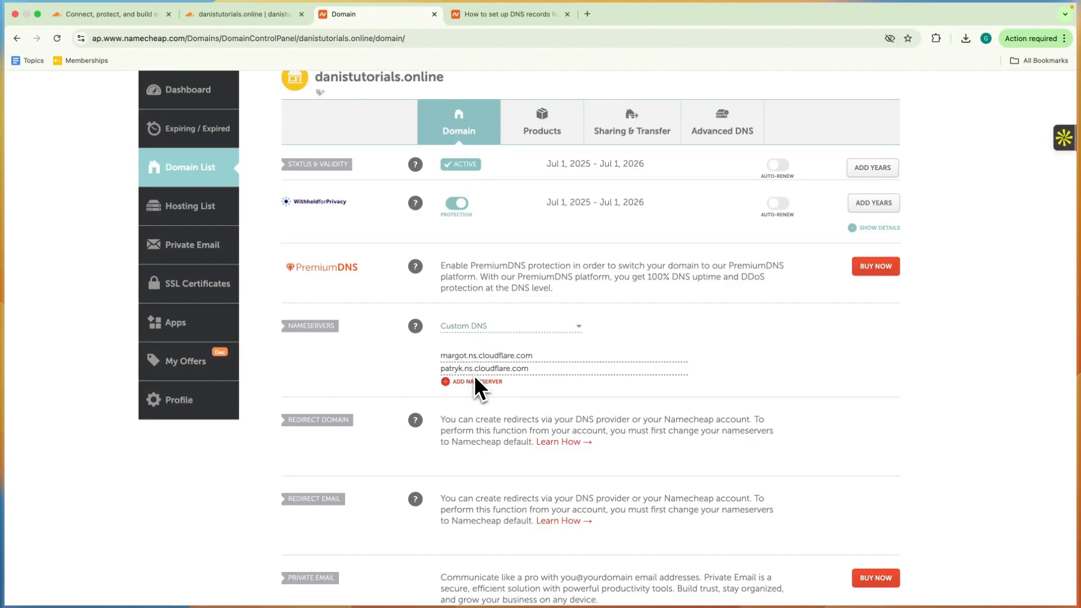
scroll(475, 376, "up", 3)
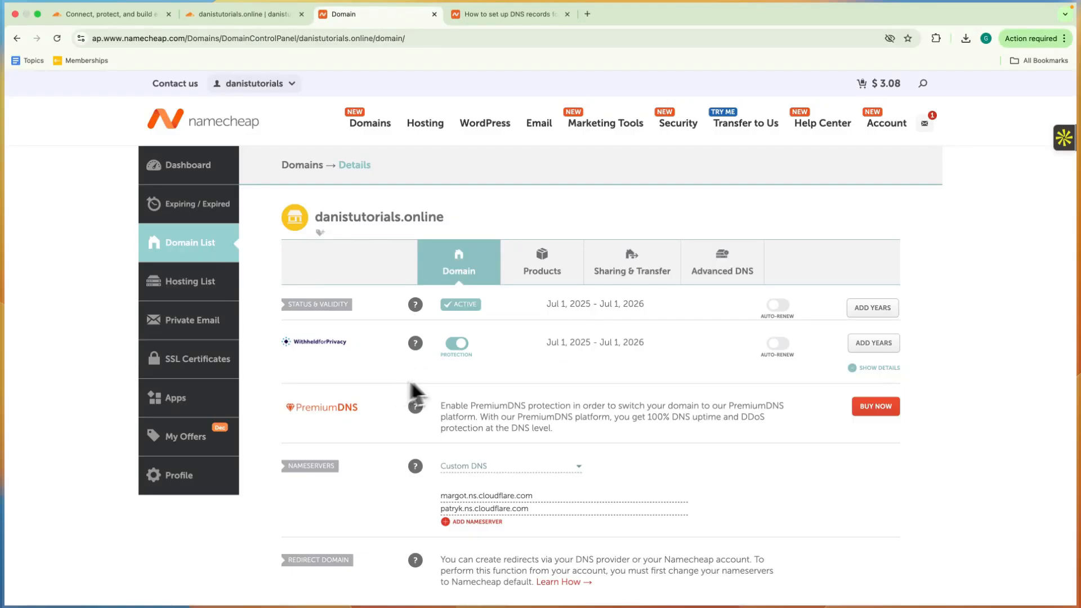
key("ctrl+shift+Tab")
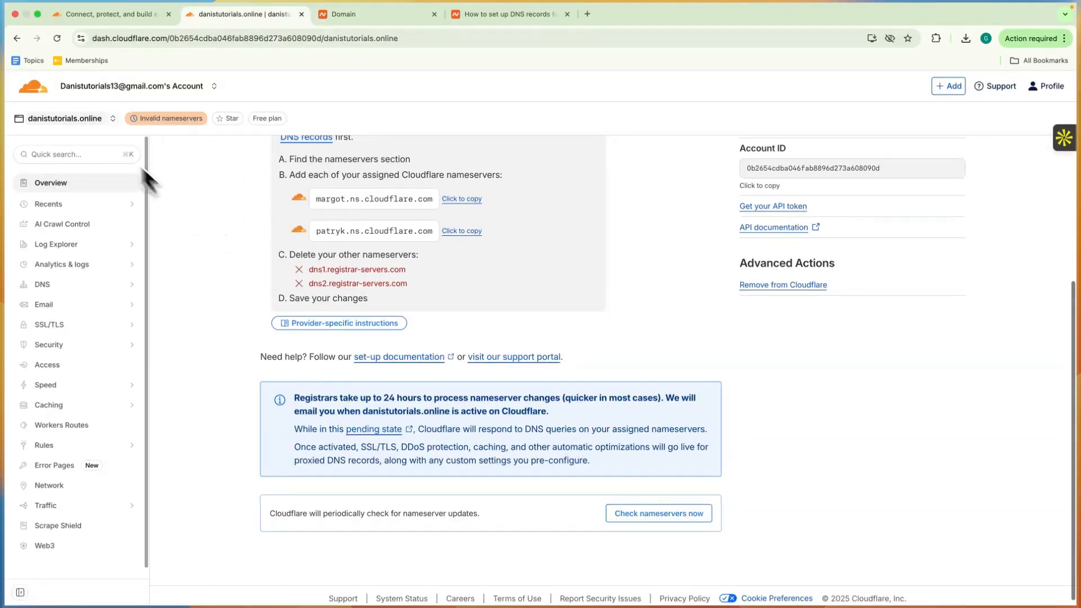
Check danistutorials.online's status in the account's domain list, and reopen its overview to review the nameserver processing notice.
left_click(31, 87)
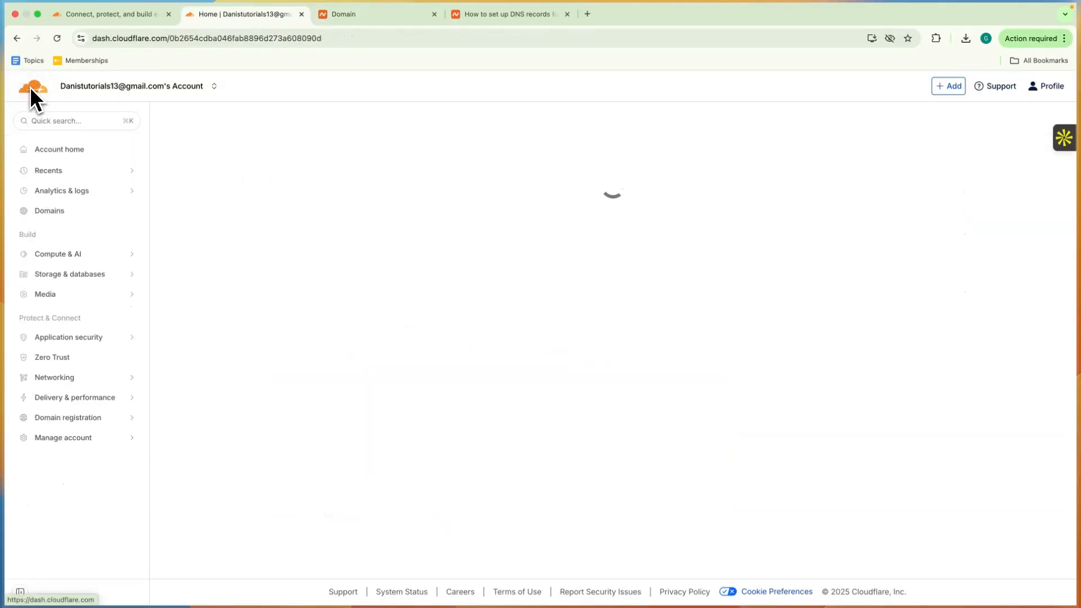
left_click(81, 217)
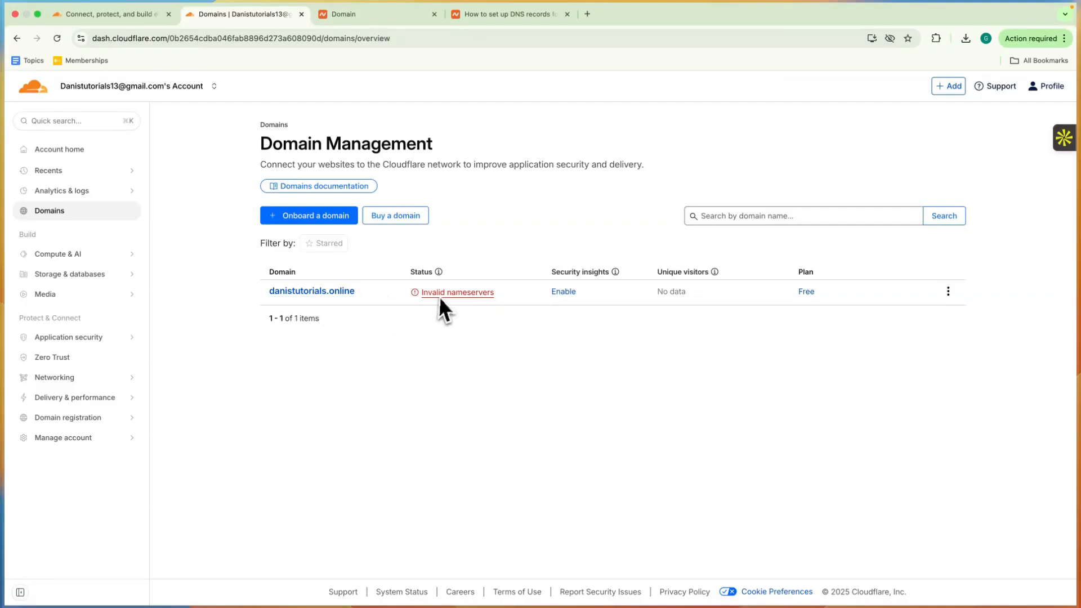
mouse_move(439, 300)
left_click(380, 298)
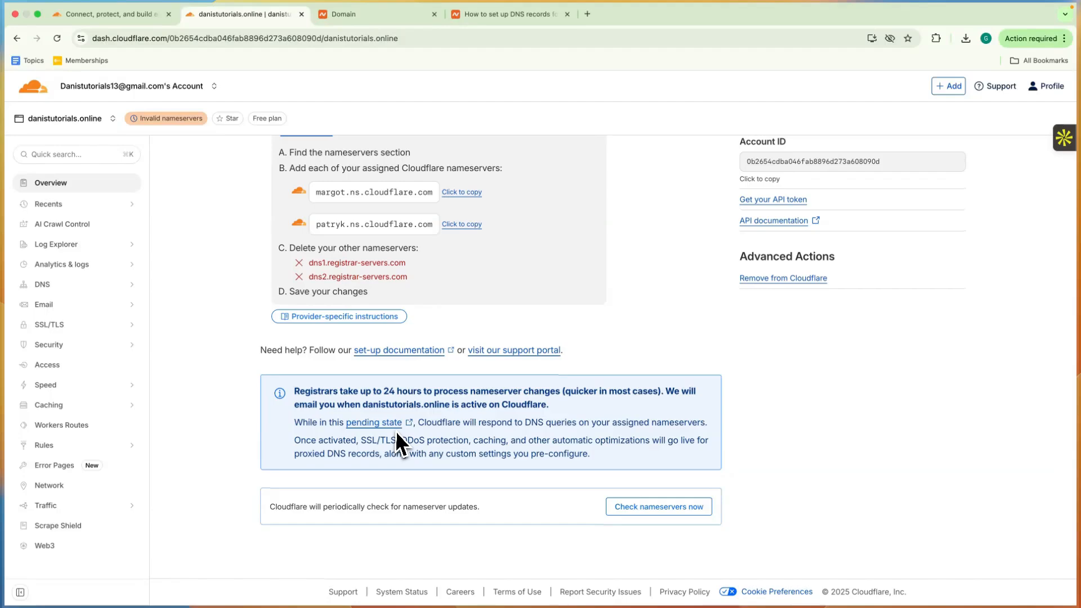
left_click(376, 392)
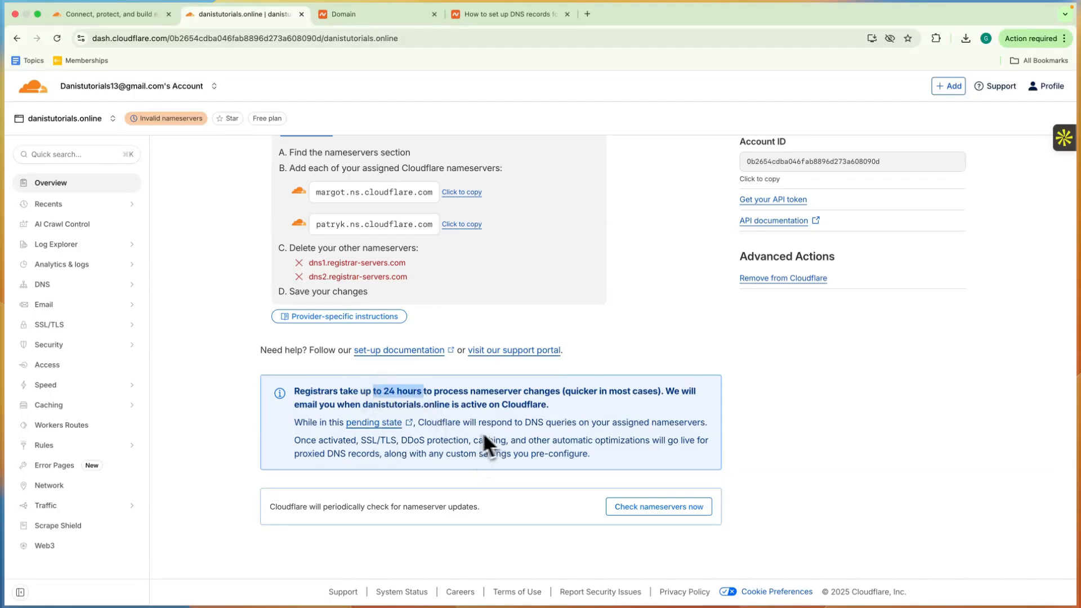
scroll(670, 338, "up", 7)
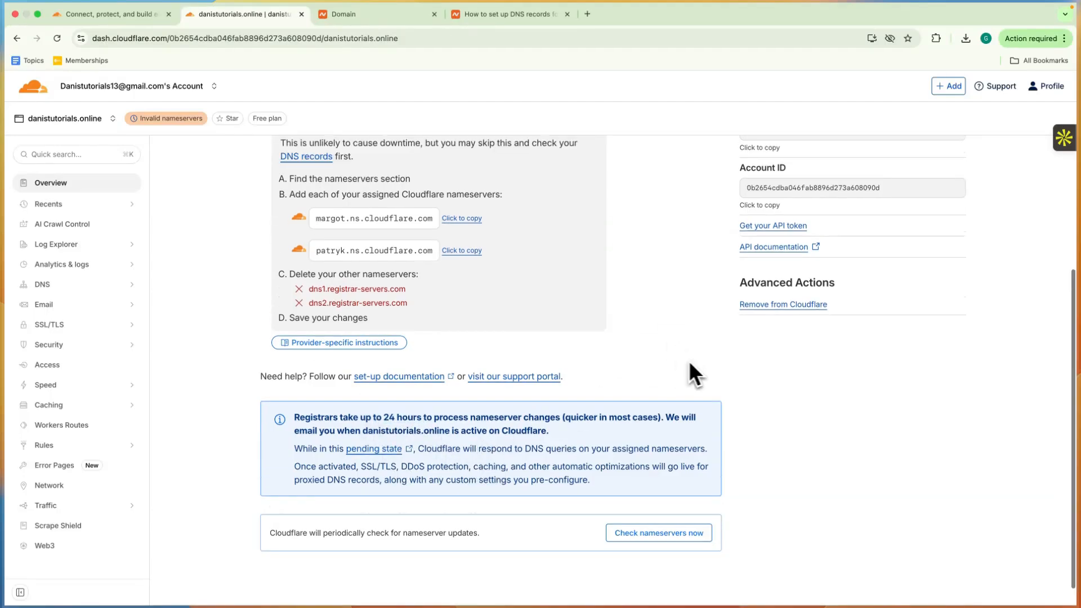
scroll(668, 369, "down", 1)
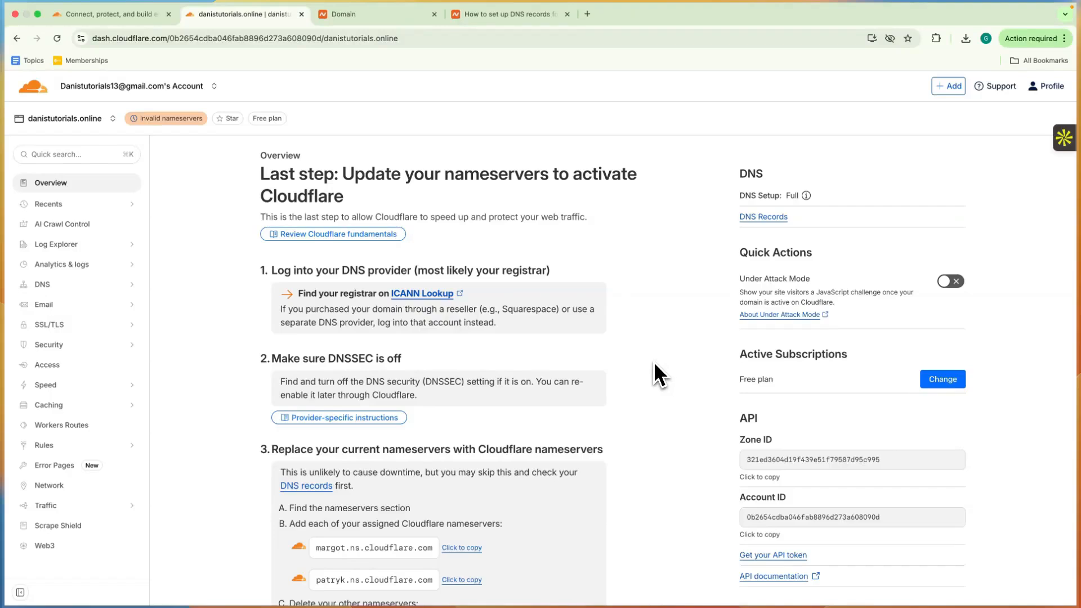